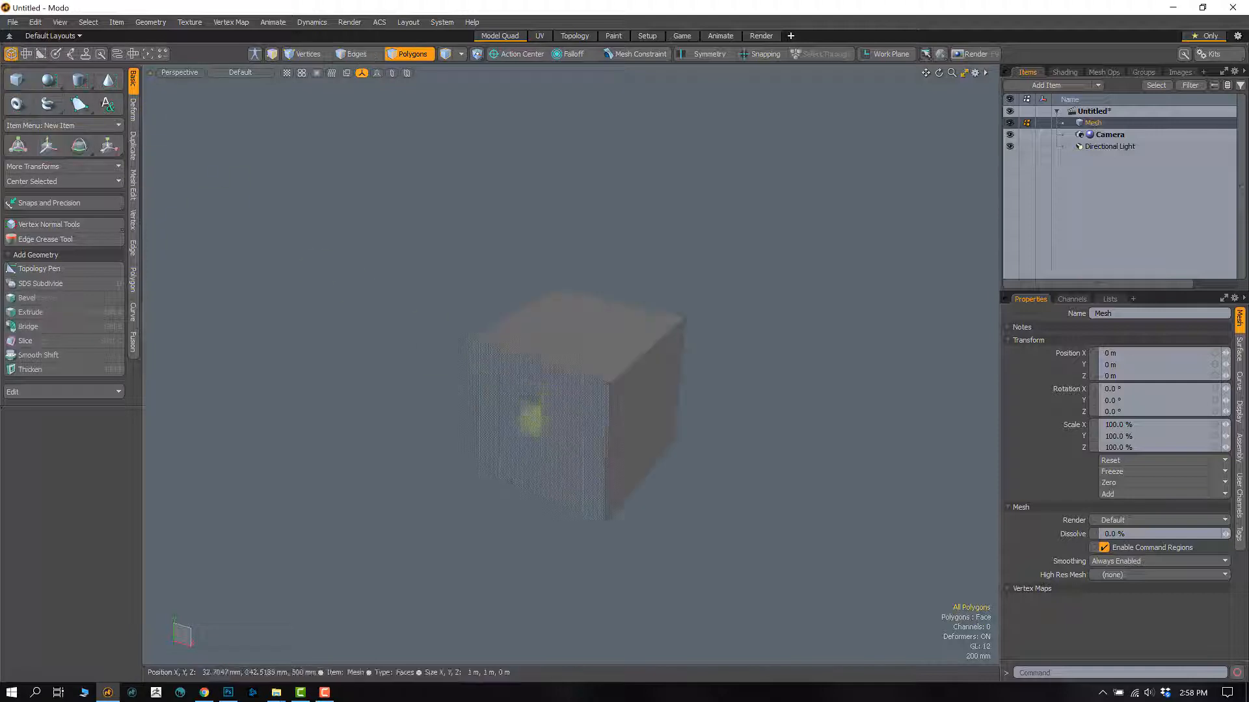
- Select the cube's top polygon and clear the selection
left_click_drag(529, 419, 528, 308, "alt")
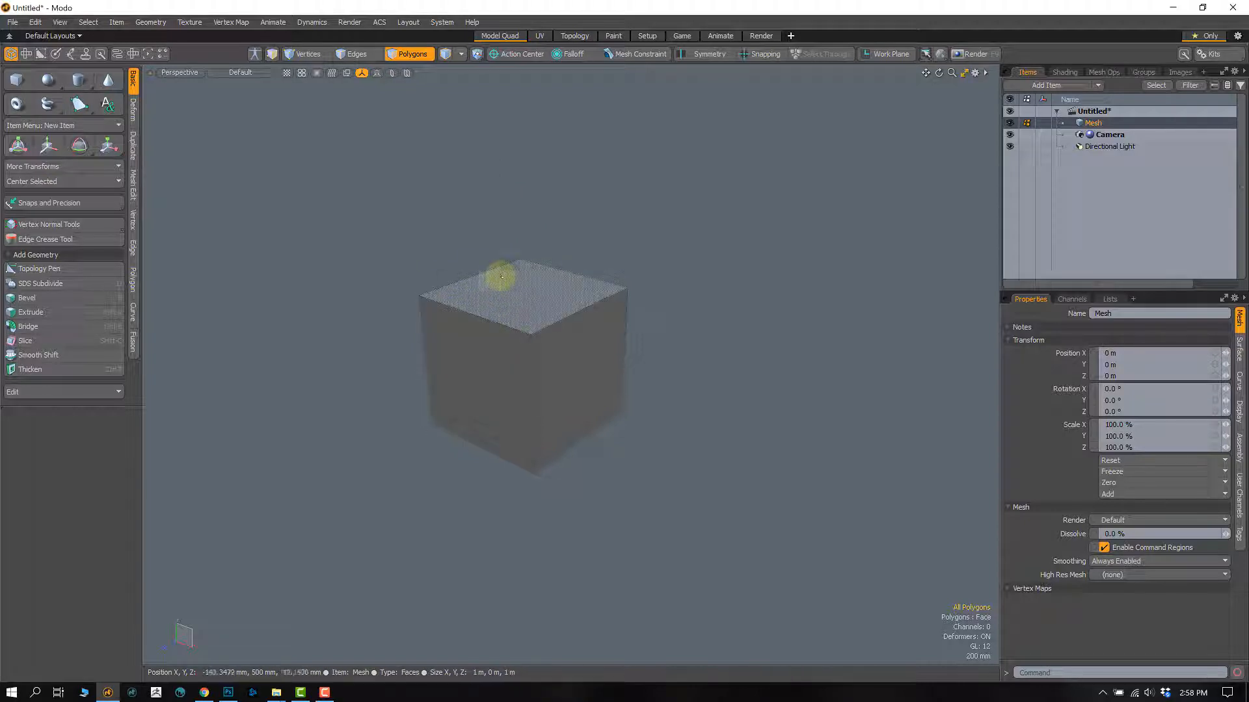
left_click(506, 315)
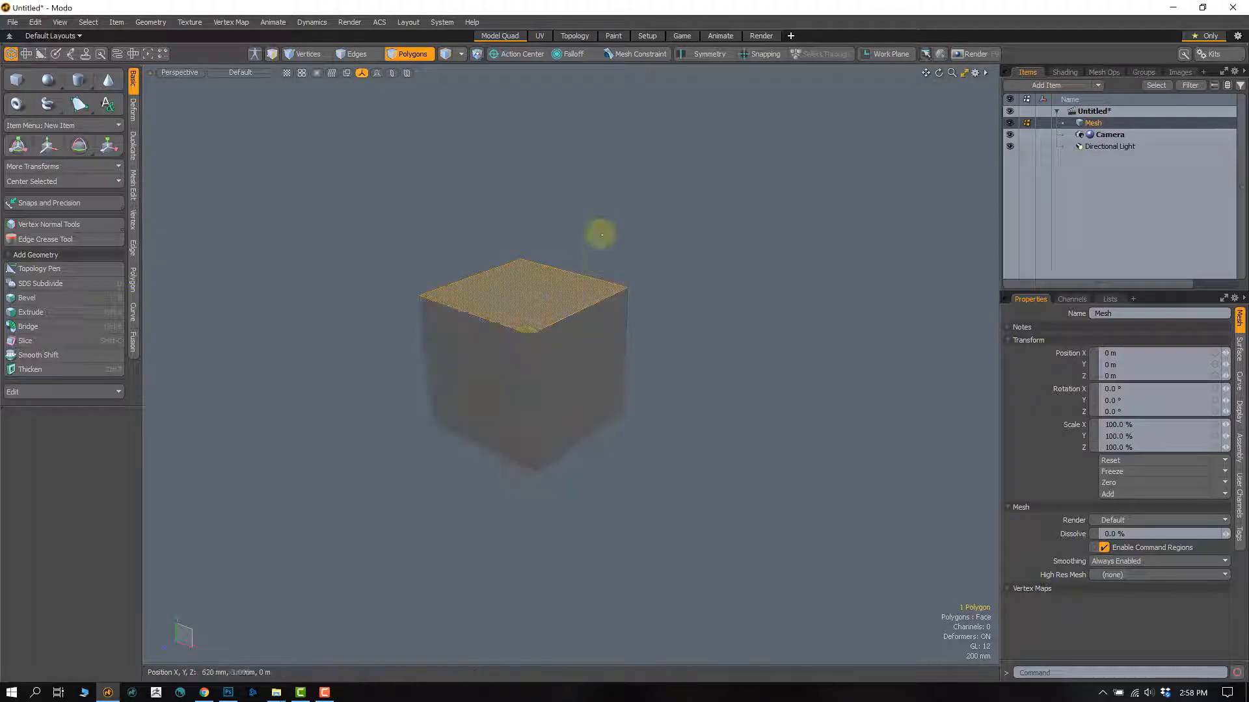
left_click(597, 236)
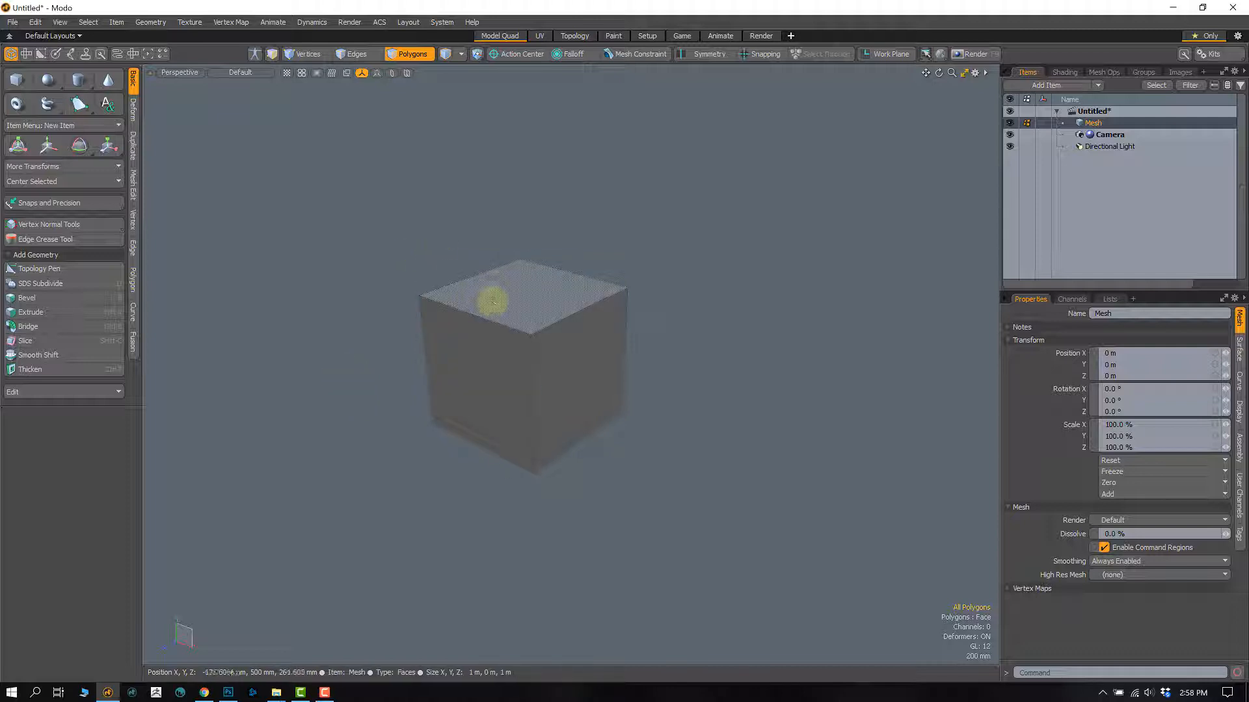
left_click(450, 361)
left_click(402, 398)
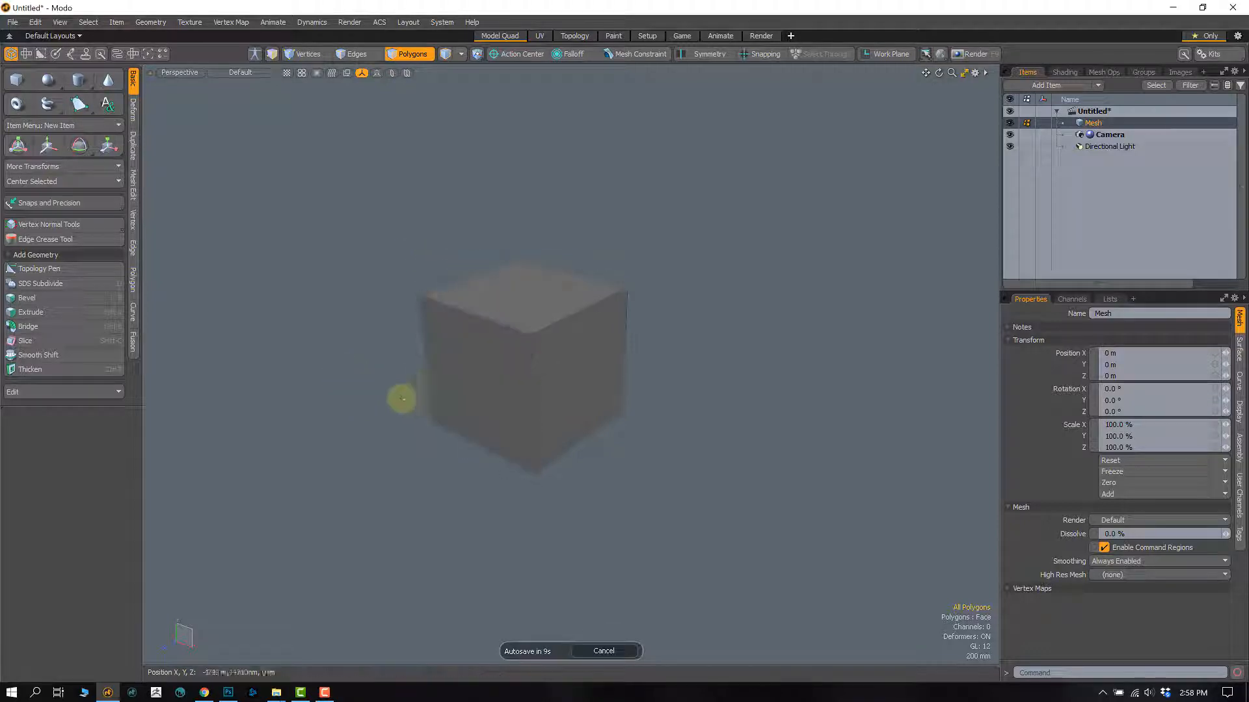
scroll(388, 348, "up", 3)
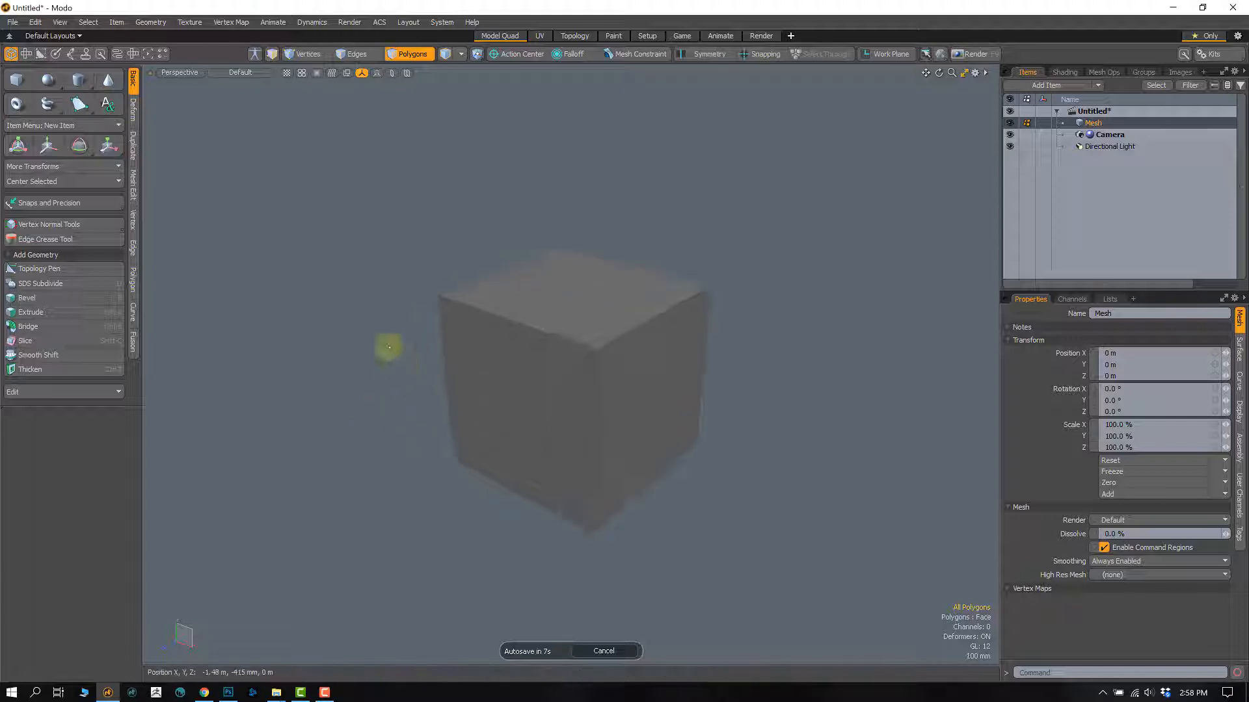
left_click(577, 333)
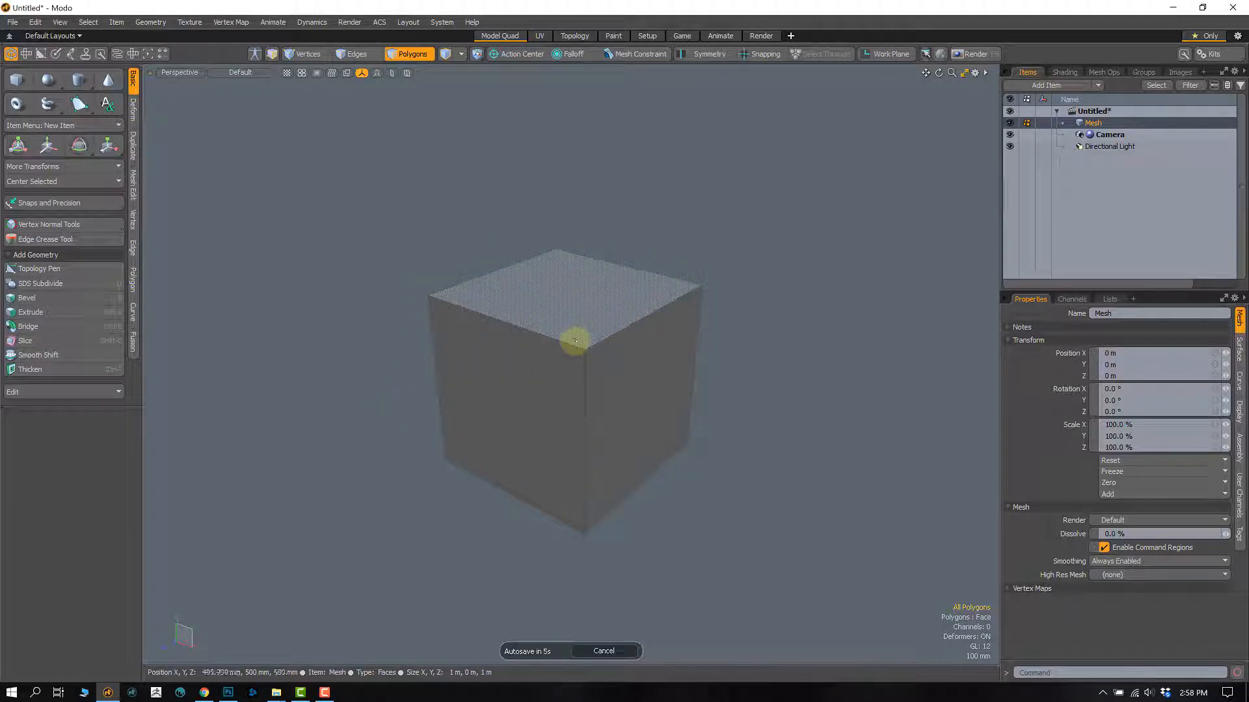
left_click(415, 344)
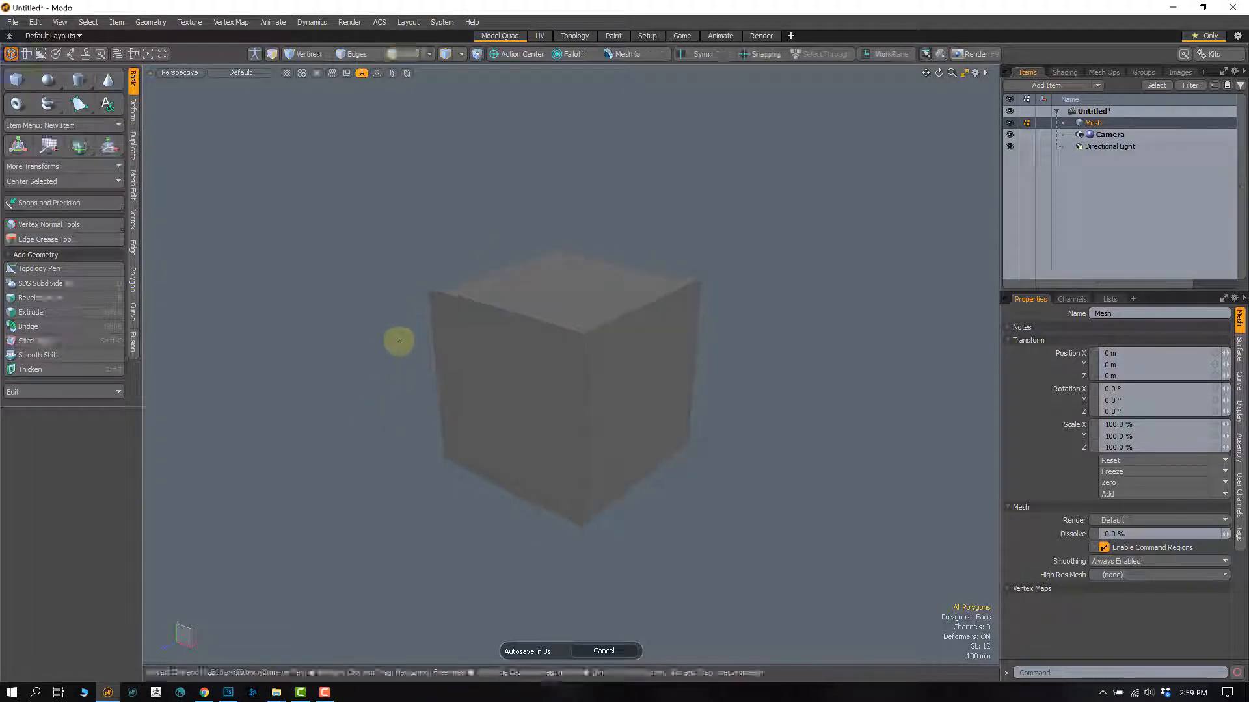
- Lasso-select the cube's top polygon and clear the selection
mouse_move(316, 276)
right_mouse_down()
mouse_move(775, 284)
mouse_move(450, 351)
right_mouse_up()
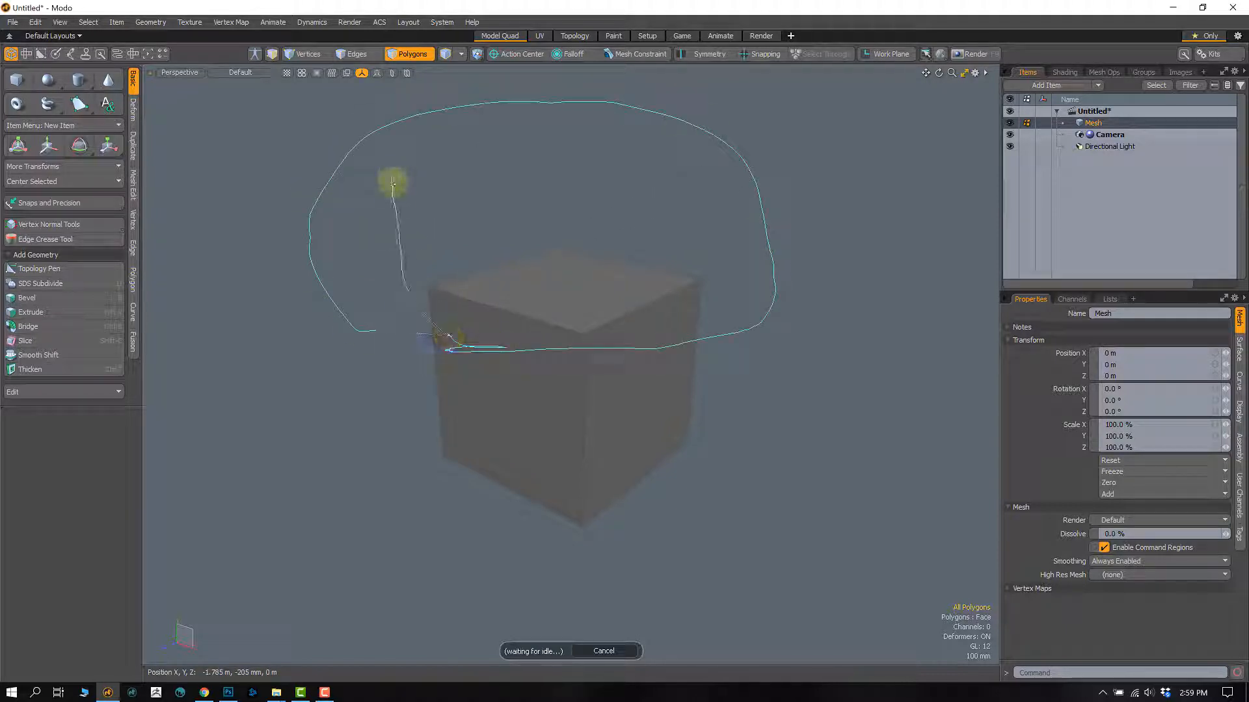
mouse_move(393, 184)
right_mouse_down()
mouse_move(396, 88)
mouse_move(391, 97)
right_mouse_up()
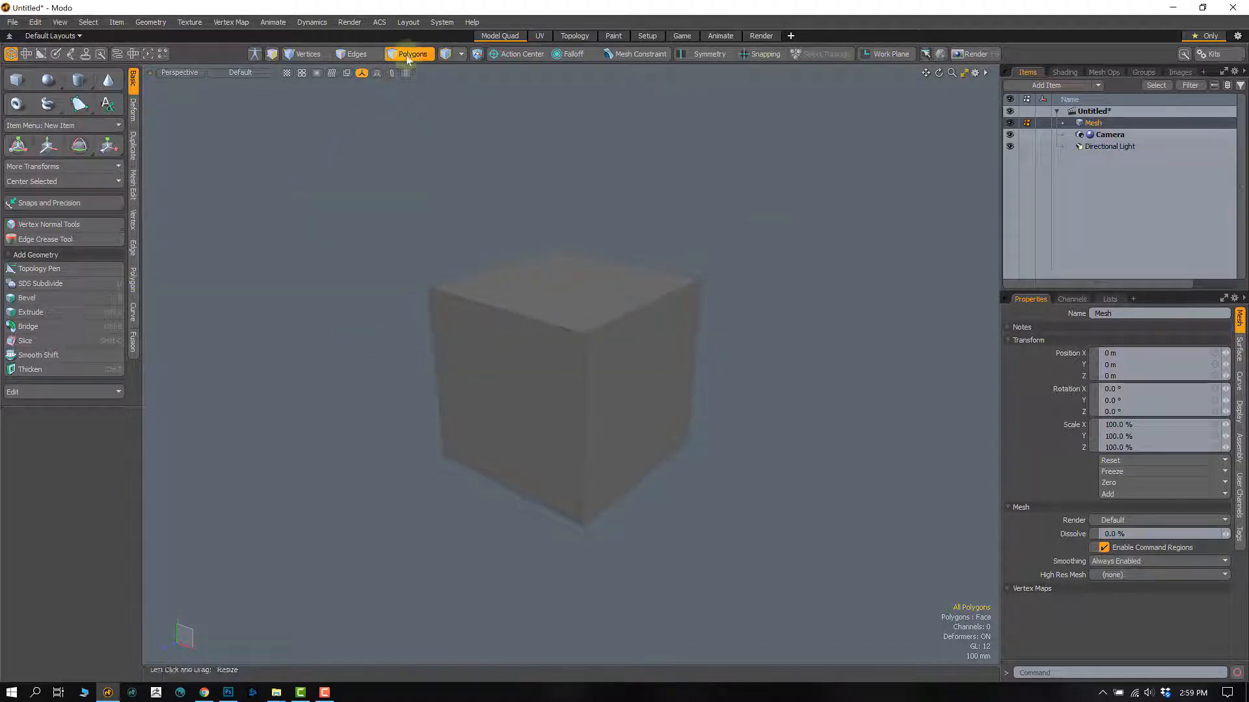
left_click(437, 320)
mouse_move(457, 149)
right_mouse_down()
mouse_move(619, 370)
mouse_move(579, 460)
right_mouse_up()
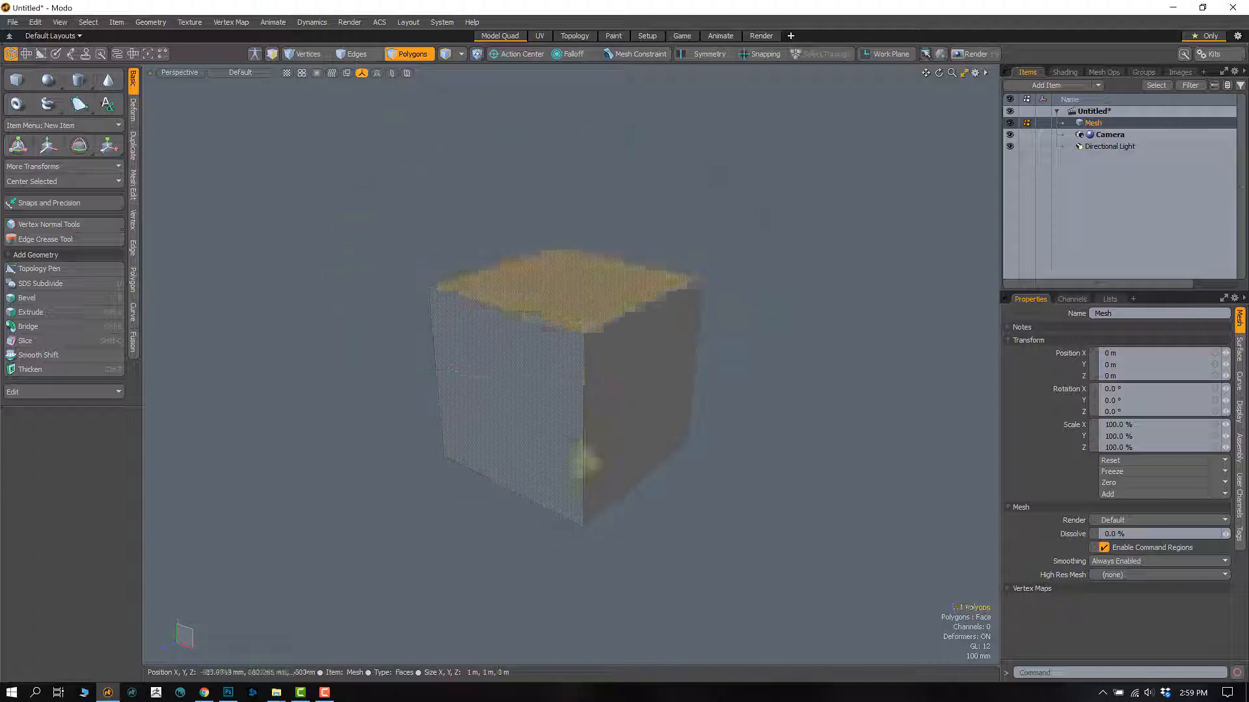
left_click_drag(570, 489, 502, 457, "alt")
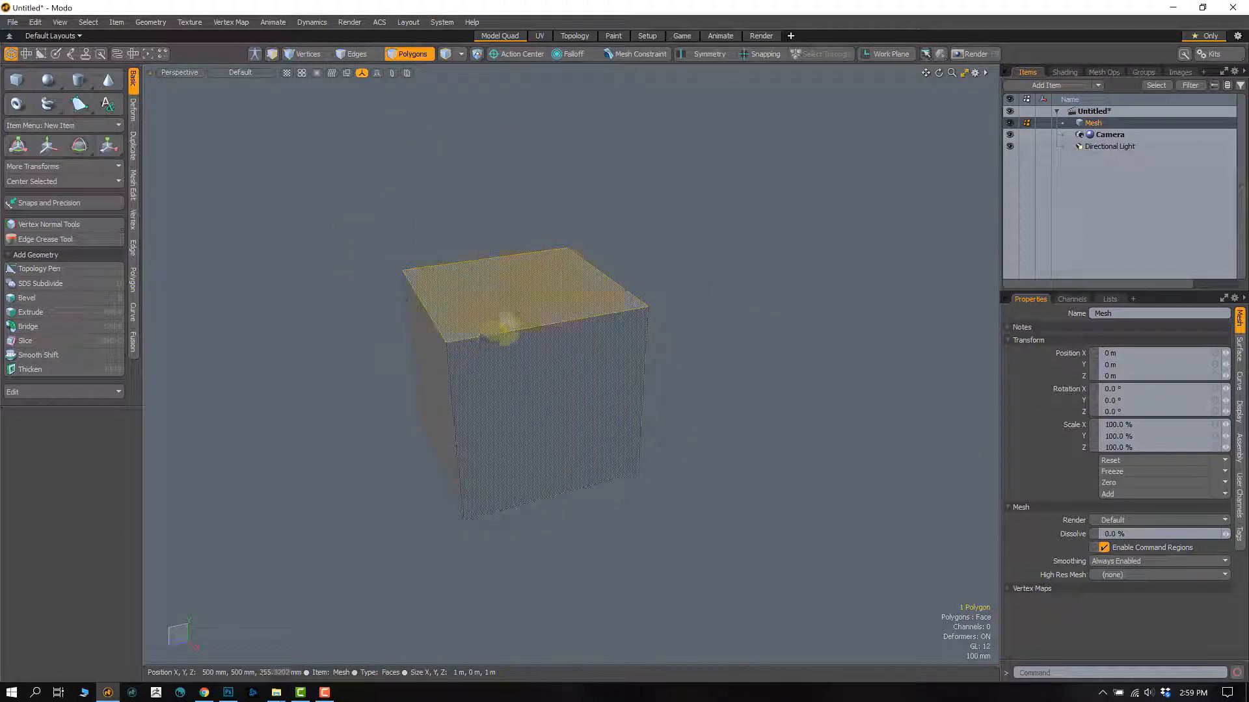
left_click_drag(467, 215, 469, 232, "alt")
mouse_move(470, 233)
right_mouse_down()
mouse_move(490, 594)
mouse_move(649, 357)
mouse_move(479, 128)
mouse_move(460, 149)
right_mouse_up()
mouse_move(758, 267)
right_mouse_down()
mouse_move(352, 631)
mouse_move(809, 357)
right_mouse_up()
left_click(742, 368)
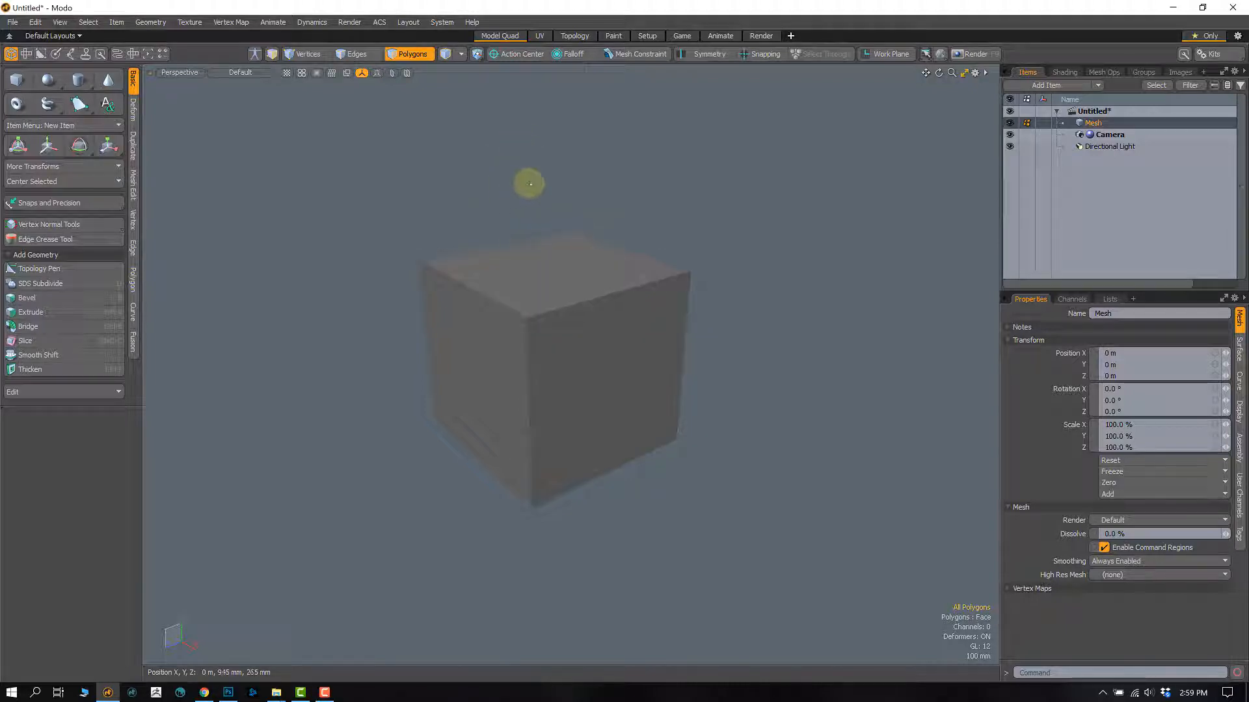
- Select the cube's top polygon and its adjoining side polygon by lasso and by painting across them, and clear the selection
mouse_move(581, 141)
right_mouse_down()
mouse_move(324, 212)
mouse_move(426, 418)
mouse_move(844, 196)
mouse_move(734, 137)
right_mouse_up()
left_click(691, 443)
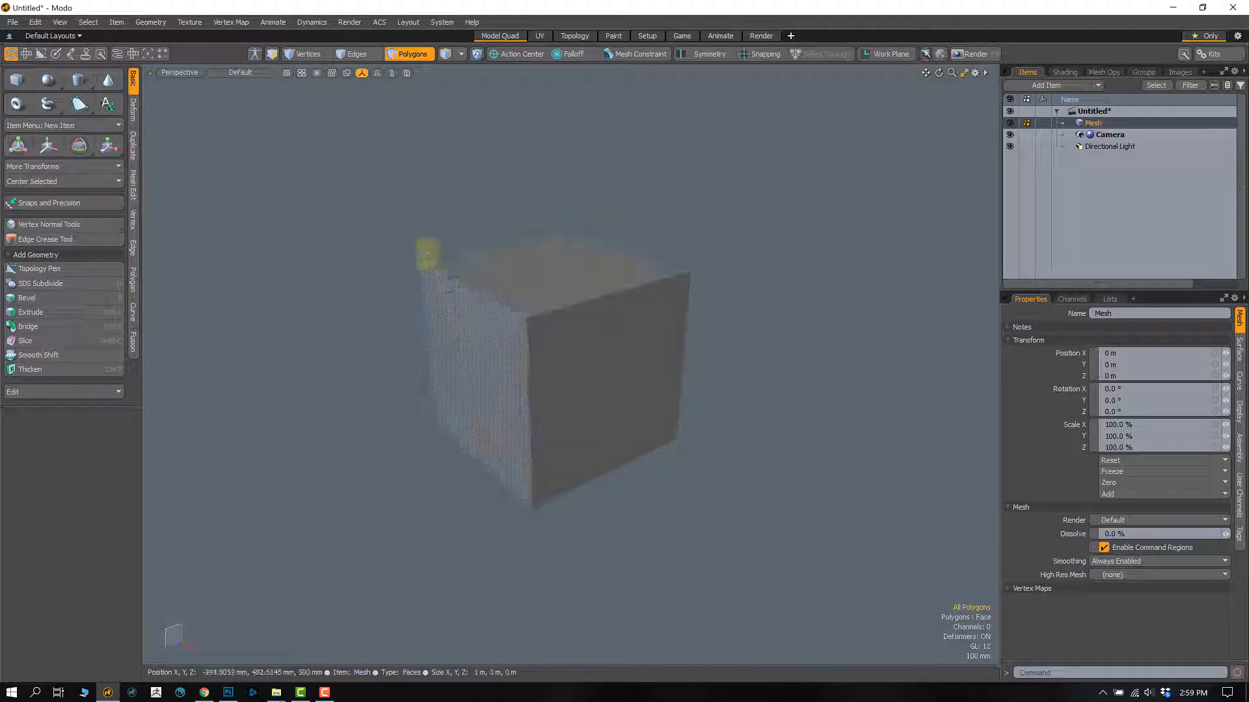
mouse_move(453, 210)
right_mouse_down()
mouse_move(349, 306)
mouse_move(574, 460)
mouse_move(739, 234)
mouse_move(564, 132)
right_mouse_up()
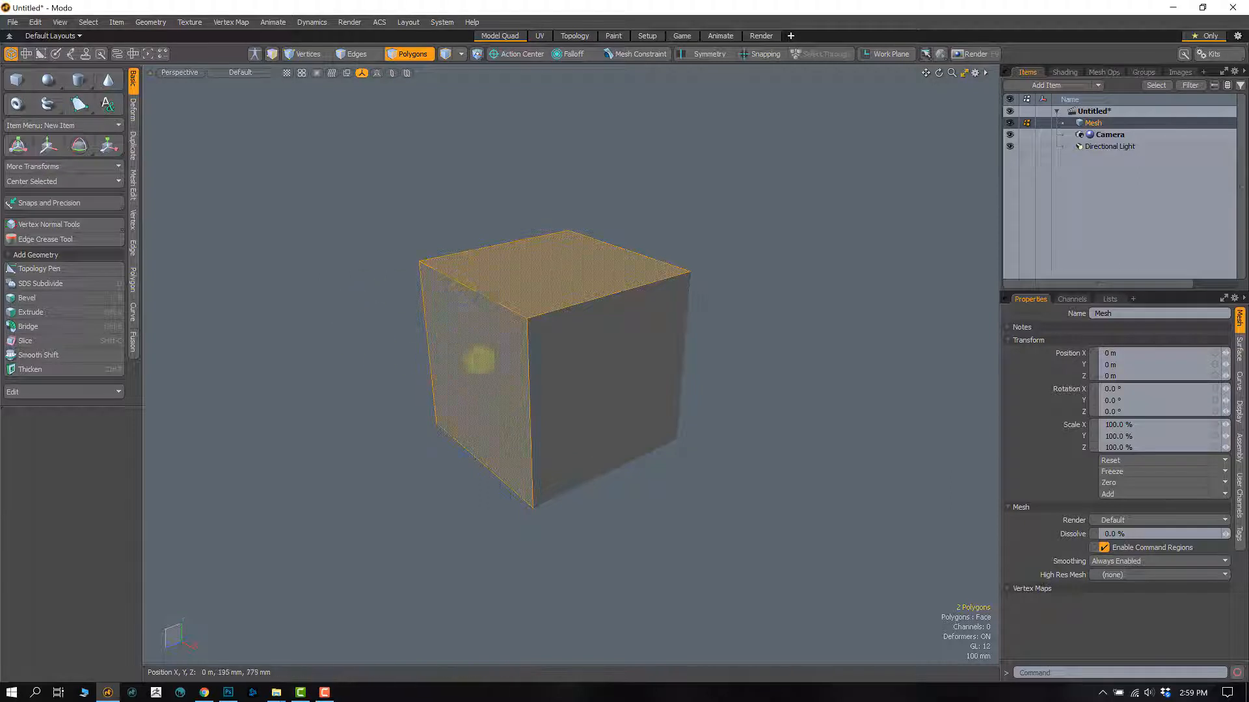
left_click(516, 285)
mouse_move(361, 281)
right_mouse_down()
mouse_move(335, 357)
mouse_move(431, 564)
mouse_move(696, 341)
right_mouse_up()
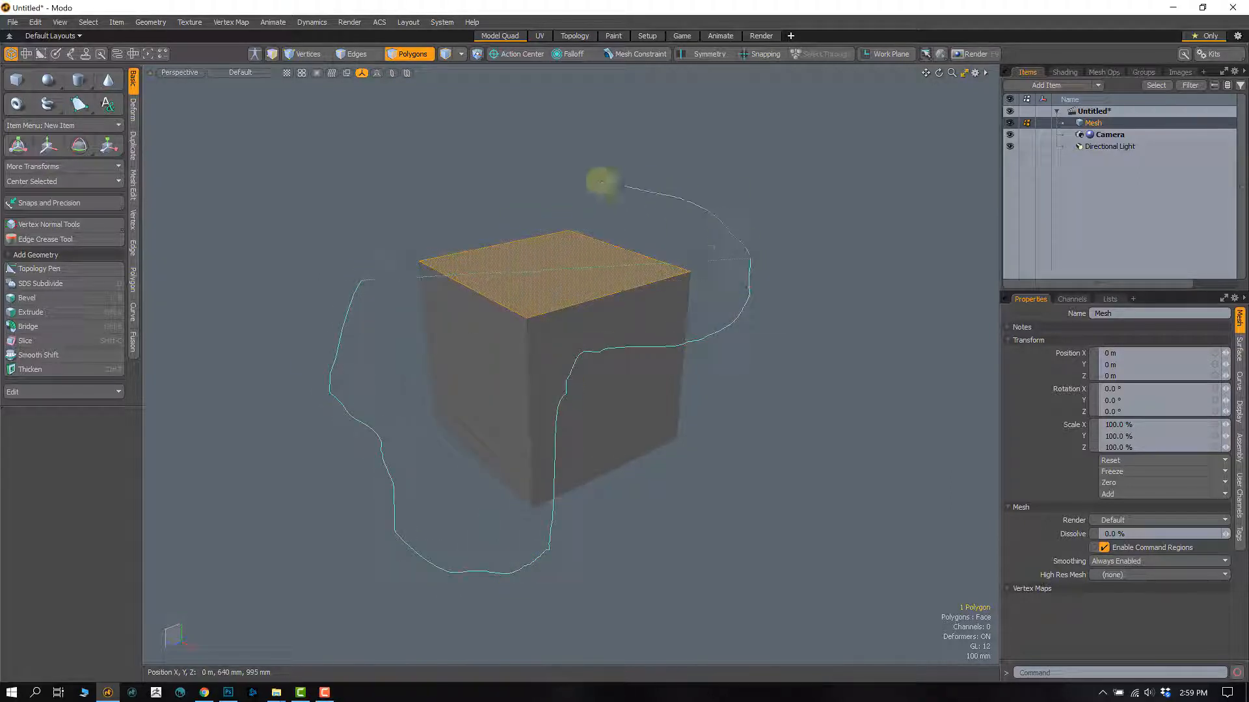
right_click_drag(601, 182, 377, 256)
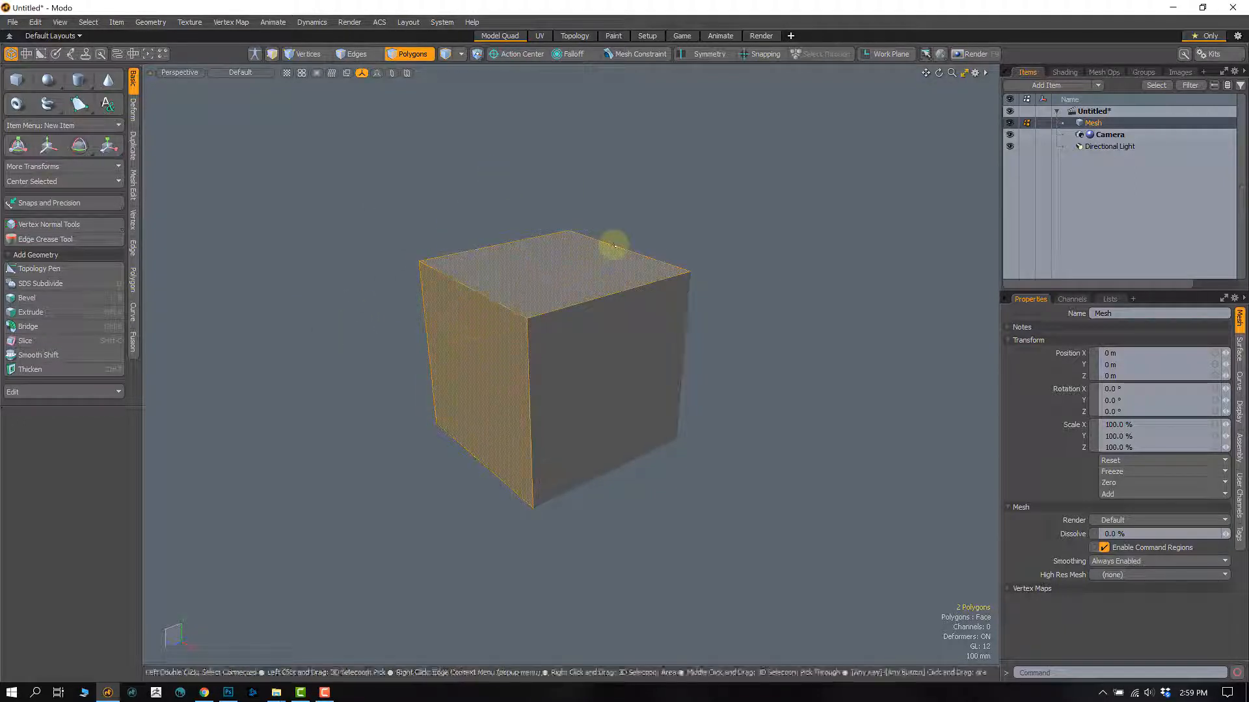
left_click(767, 229)
left_click_drag(512, 323, 636, 243)
left_click(706, 203)
- Delete the whole cube and add a default sphere in its place
double_click(531, 362)
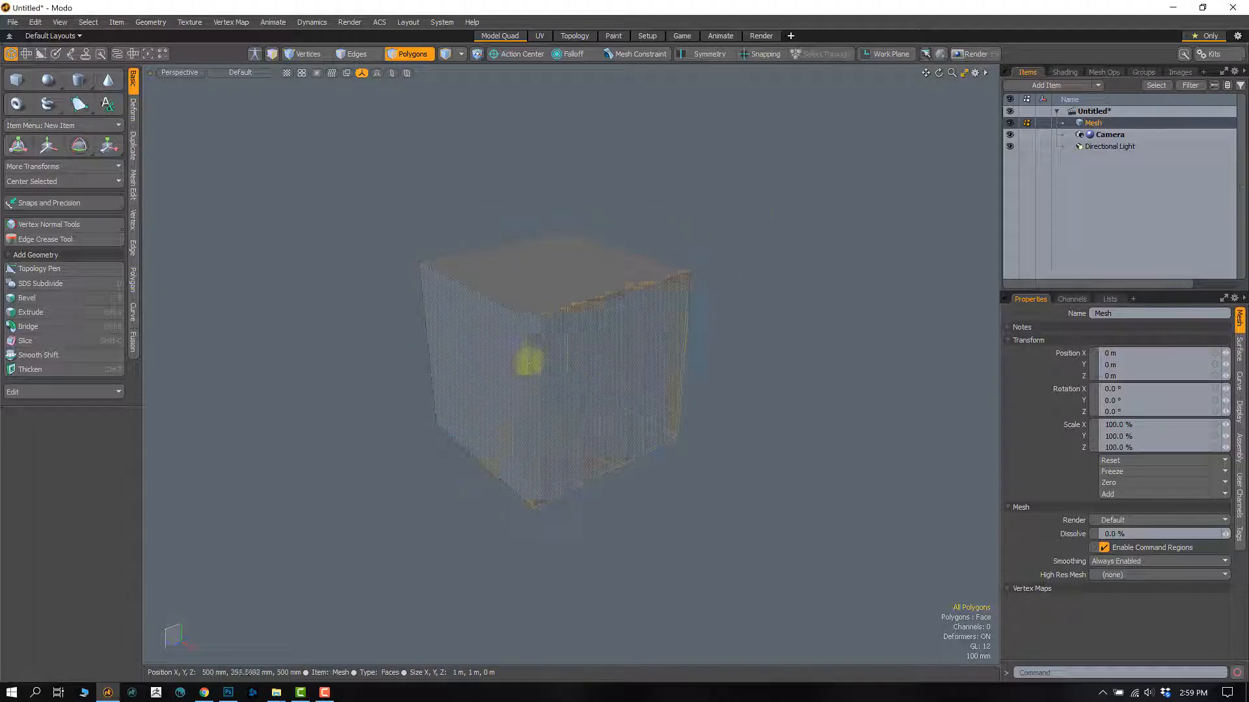
key("Delete")
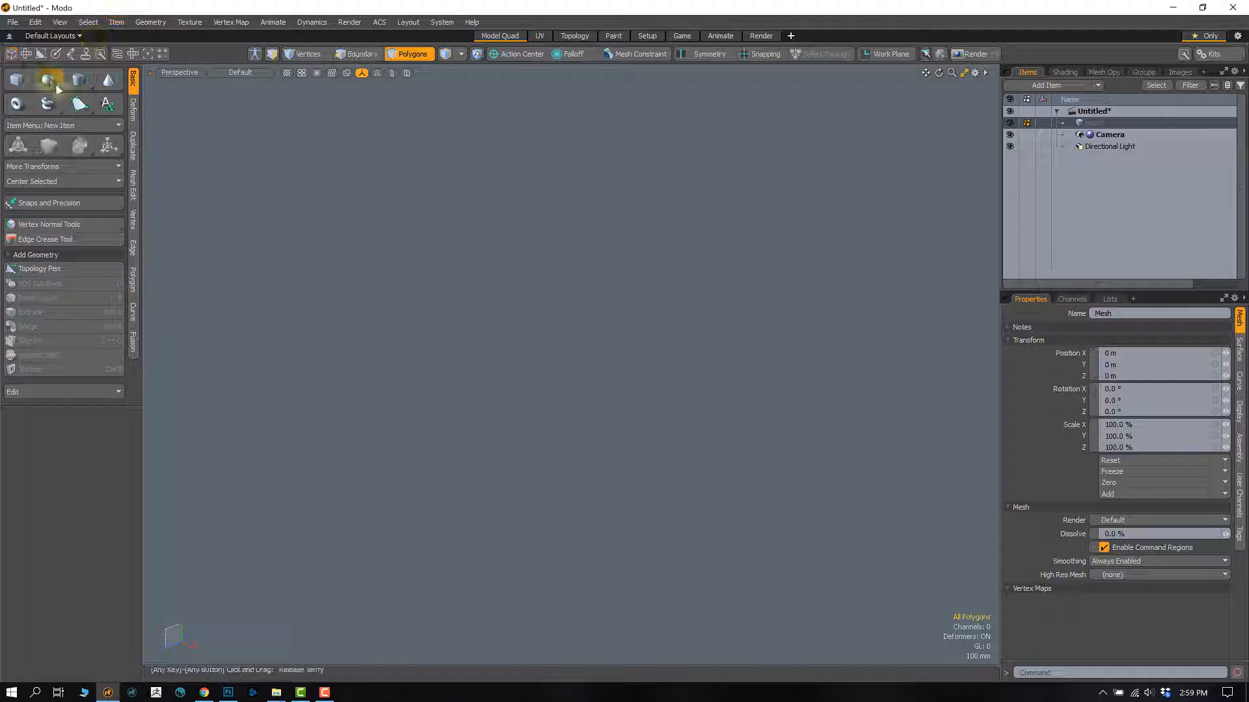
left_click(48, 80)
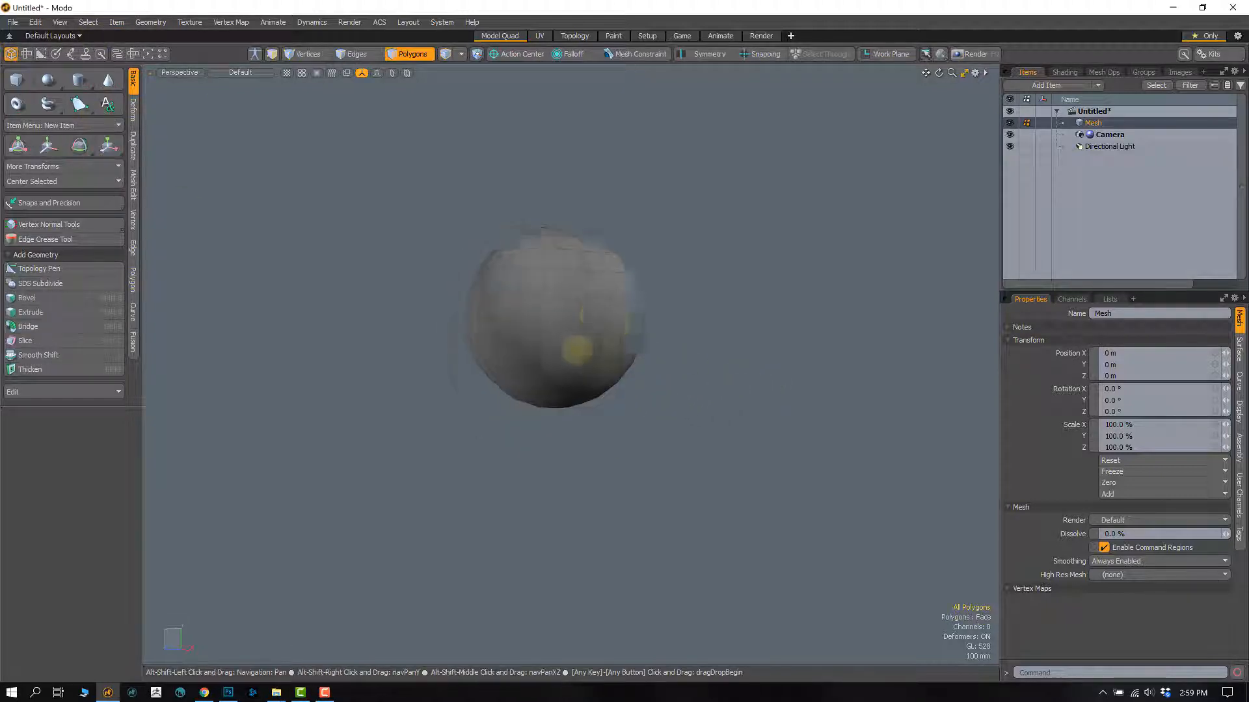
- Paint-select all polygons of the sphere's upper hemisphere, working around it from every side
key("1")
mouse_move(573, 373)
left_mouse_down()
mouse_move(591, 377)
mouse_move(521, 399)
mouse_move(703, 354)
mouse_move(520, 352)
left_mouse_up()
key("3")
left_click_drag(538, 395, 548, 376, "alt")
left_click_drag(555, 238, 532, 245)
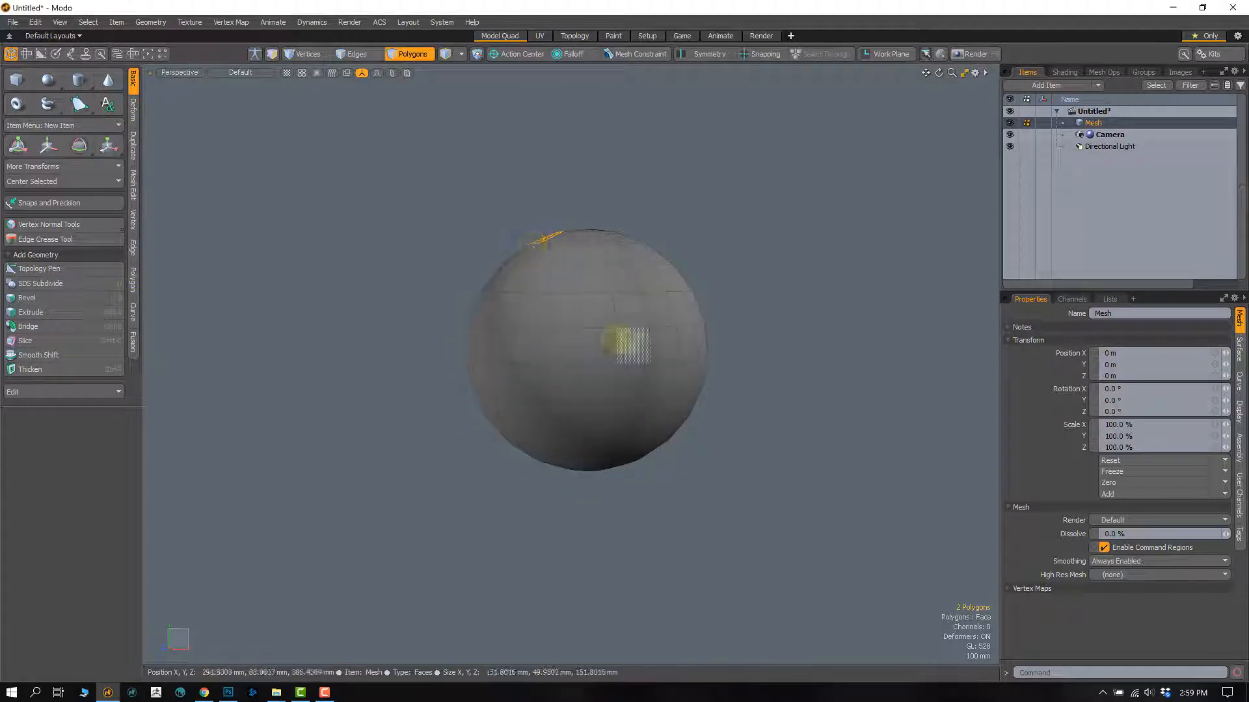
mouse_move(613, 300)
left_mouse_down("alt")
mouse_move(468, 365)
mouse_move(510, 359)
left_mouse_up("alt")
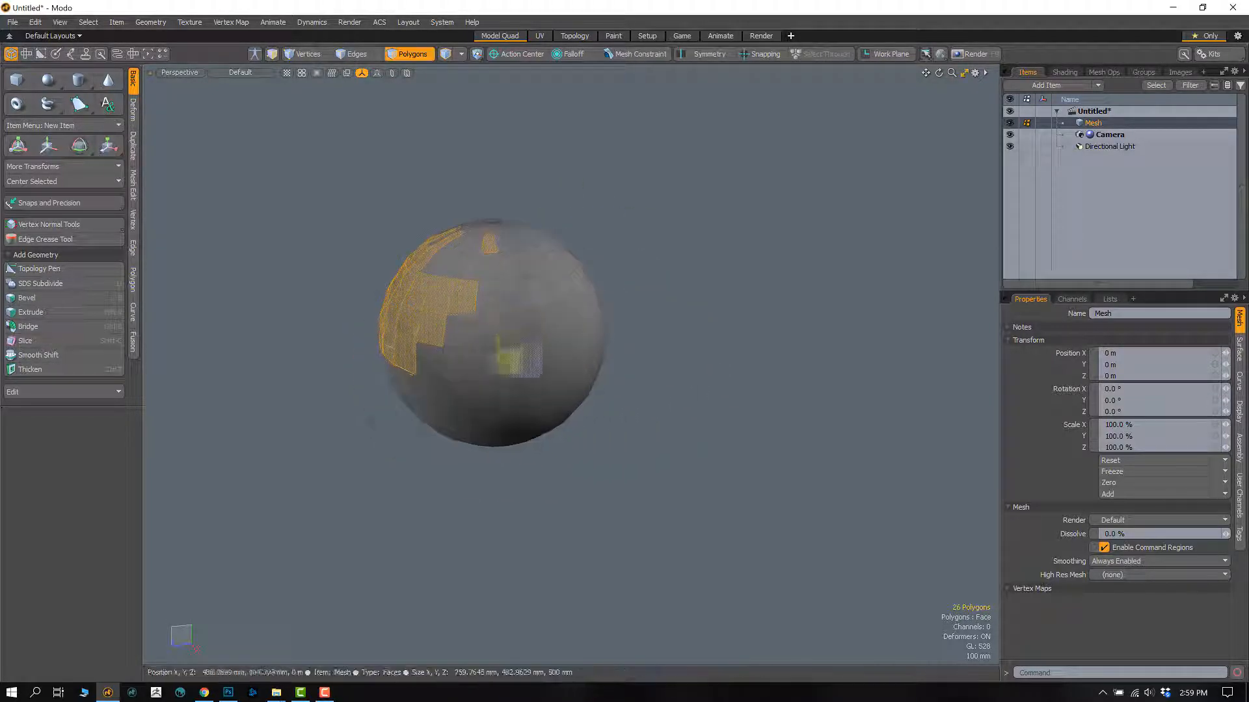
left_click_drag(423, 363, 566, 317, "shift")
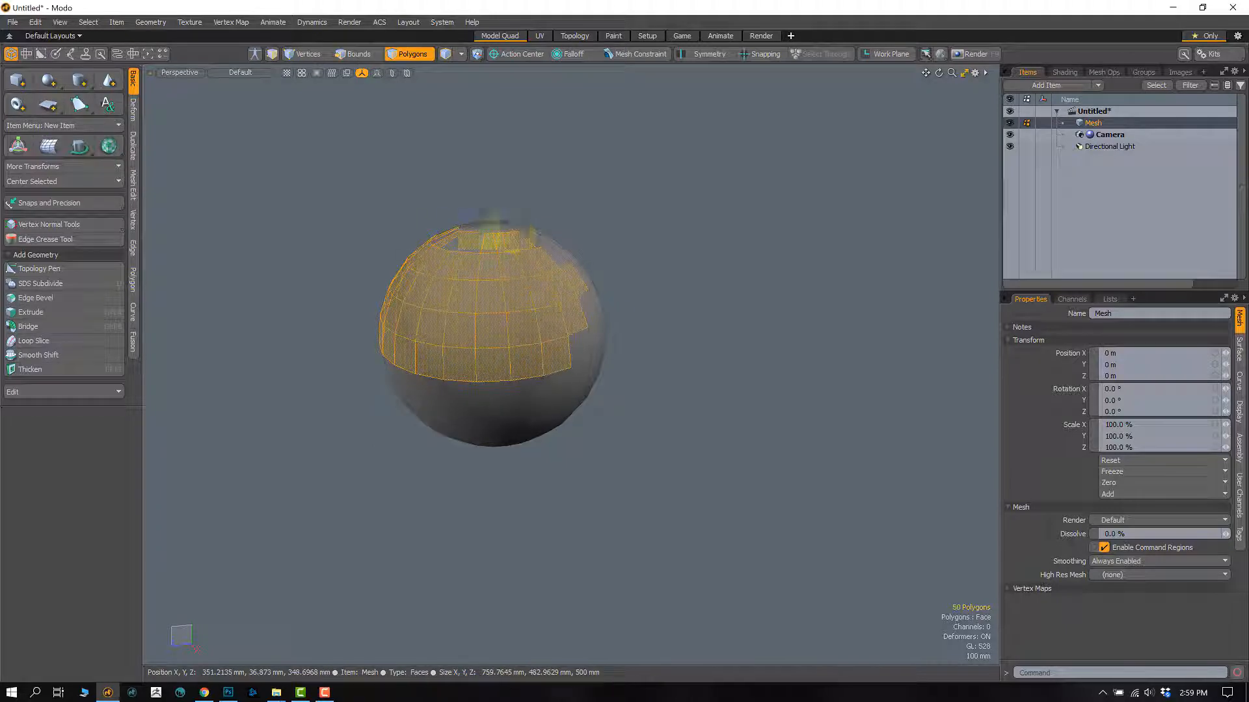
left_click_drag(502, 294, 402, 279, "alt")
left_click_drag(489, 280, 554, 277, "shift")
mouse_move(487, 227)
left_mouse_down("alt")
mouse_move(538, 328)
mouse_move(576, 277)
mouse_move(564, 313)
left_mouse_up("alt")
left_click_drag(566, 319, 511, 320, "alt")
mouse_move(552, 286)
left_mouse_down("shift")
mouse_move(590, 283)
mouse_move(468, 303)
left_mouse_up("shift")
left_click_drag(575, 302, 626, 291, "shift")
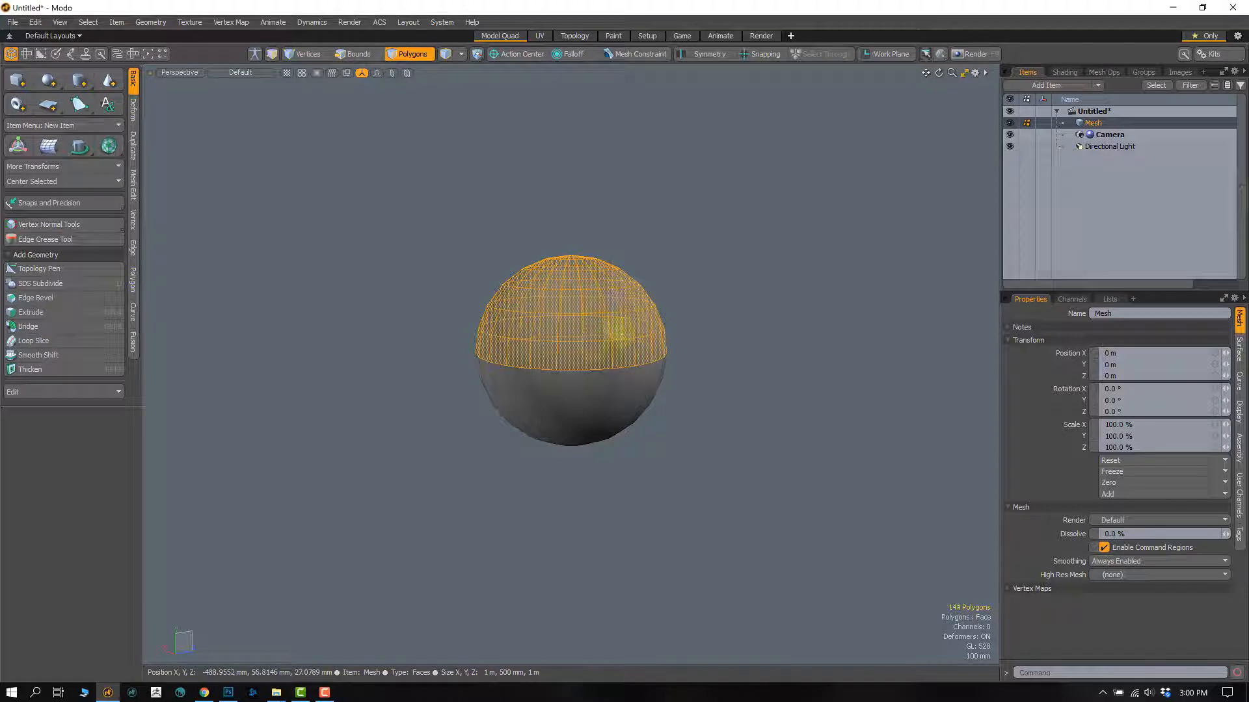
- Move the selected upper hemisphere up about 315 mm in Y to stretch the sphere into a capsule, and clear the selection
left_click_drag(619, 333, 598, 392, "alt")
scroll(577, 345, "up", 3)
key("w")
left_click_drag(580, 245, 583, 148)
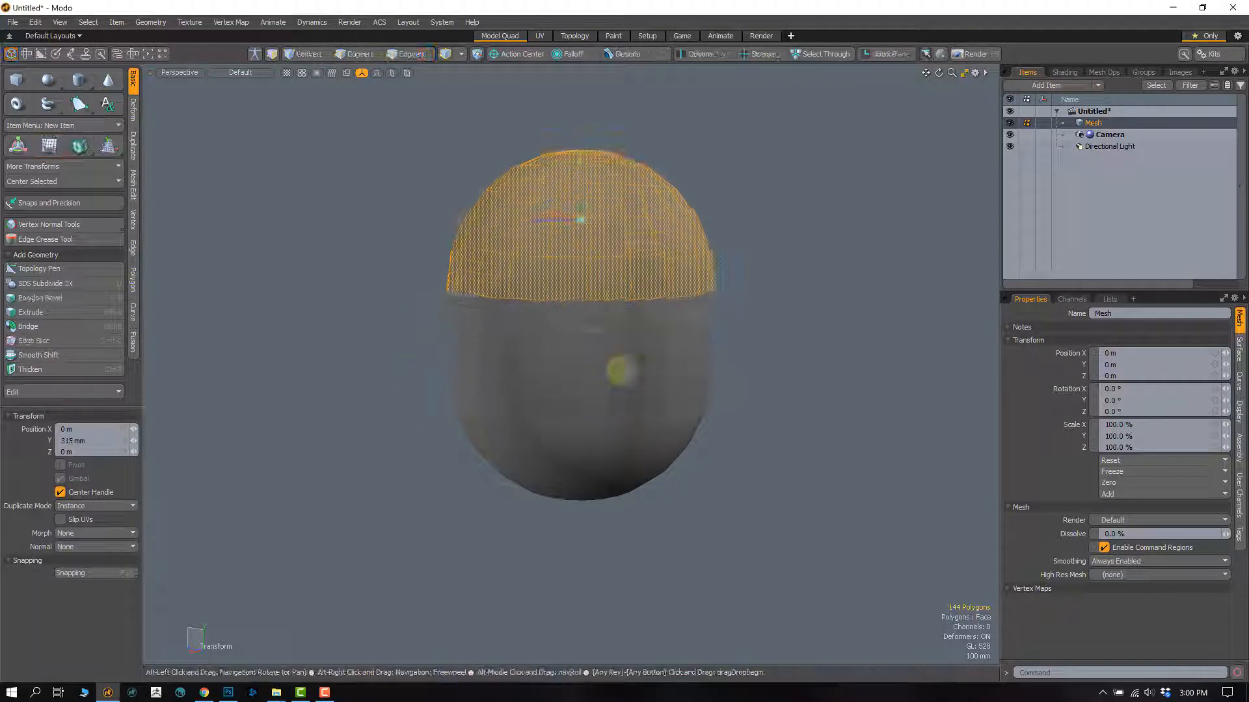
scroll(622, 368, "down", 3)
key("Escape")
key("Escape")
- Lasso-select all polygons of the capsule's upper dome by adding lassos from several sides, and clear the selection
left_click_drag(571, 399, 493, 364, "alt+shift")
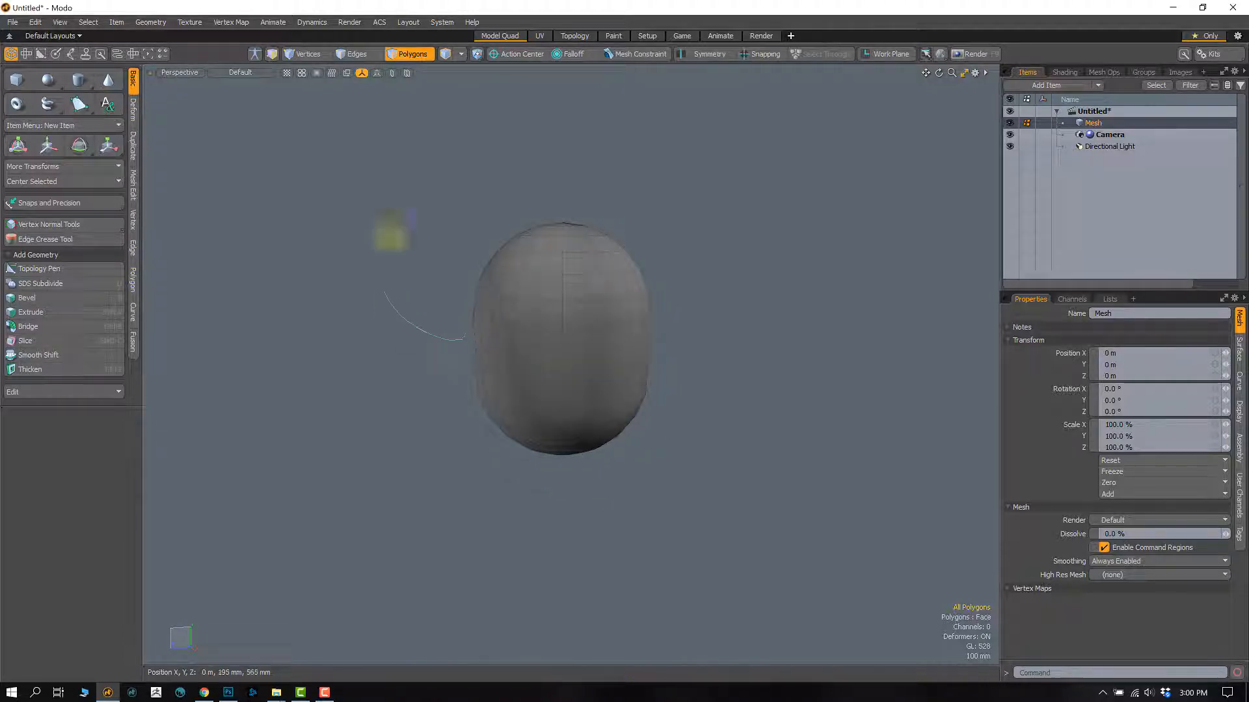
mouse_move(391, 234)
right_mouse_down()
mouse_move(774, 326)
mouse_move(650, 371)
right_mouse_up()
mouse_move(649, 371)
left_mouse_down("alt")
mouse_move(624, 446)
mouse_move(758, 437)
mouse_move(651, 345)
mouse_move(446, 384)
mouse_move(560, 398)
mouse_move(362, 388)
mouse_move(557, 376)
left_mouse_up("alt")
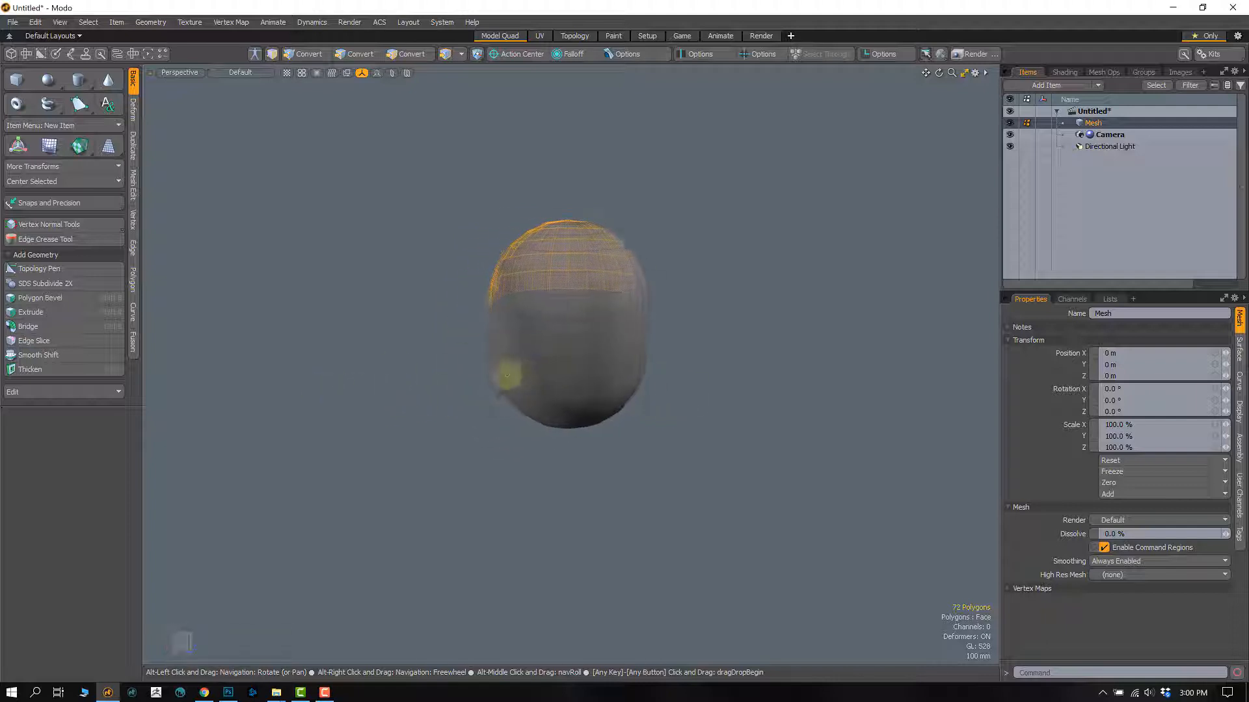
right_click_drag(520, 154, 770, 278)
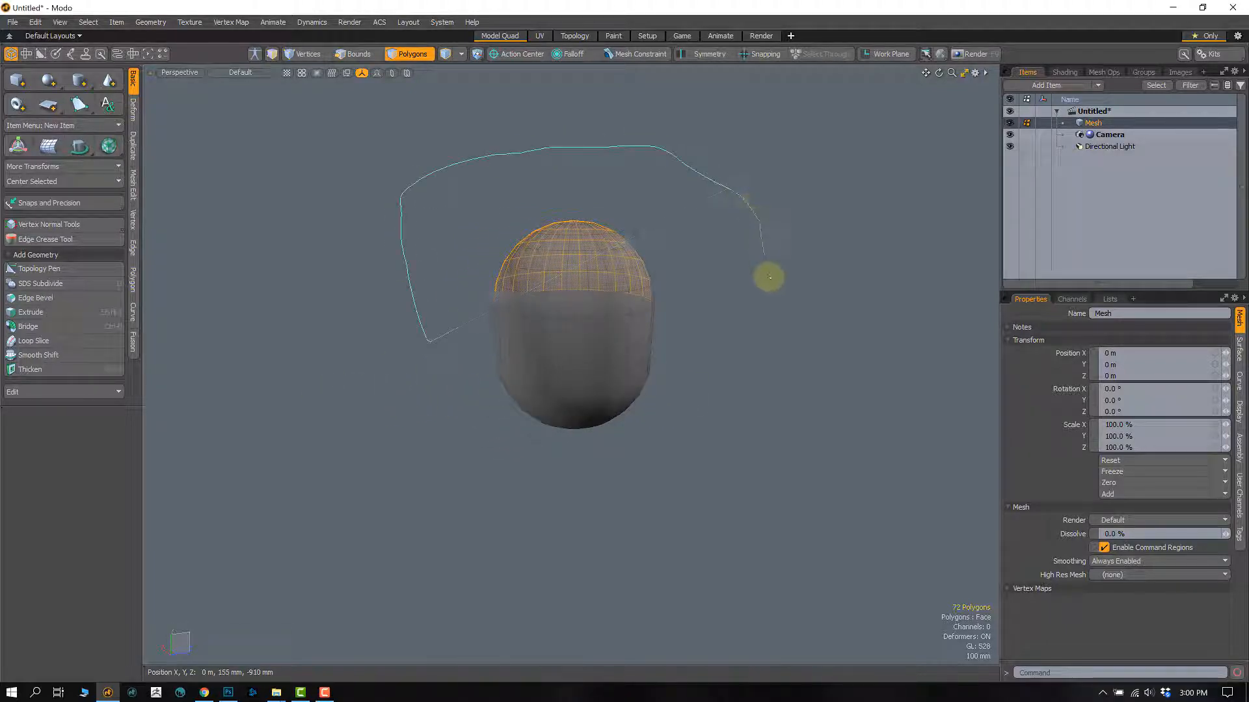
right_click_drag(745, 335, 742, 335)
left_click_drag(742, 335, 440, 335, "alt")
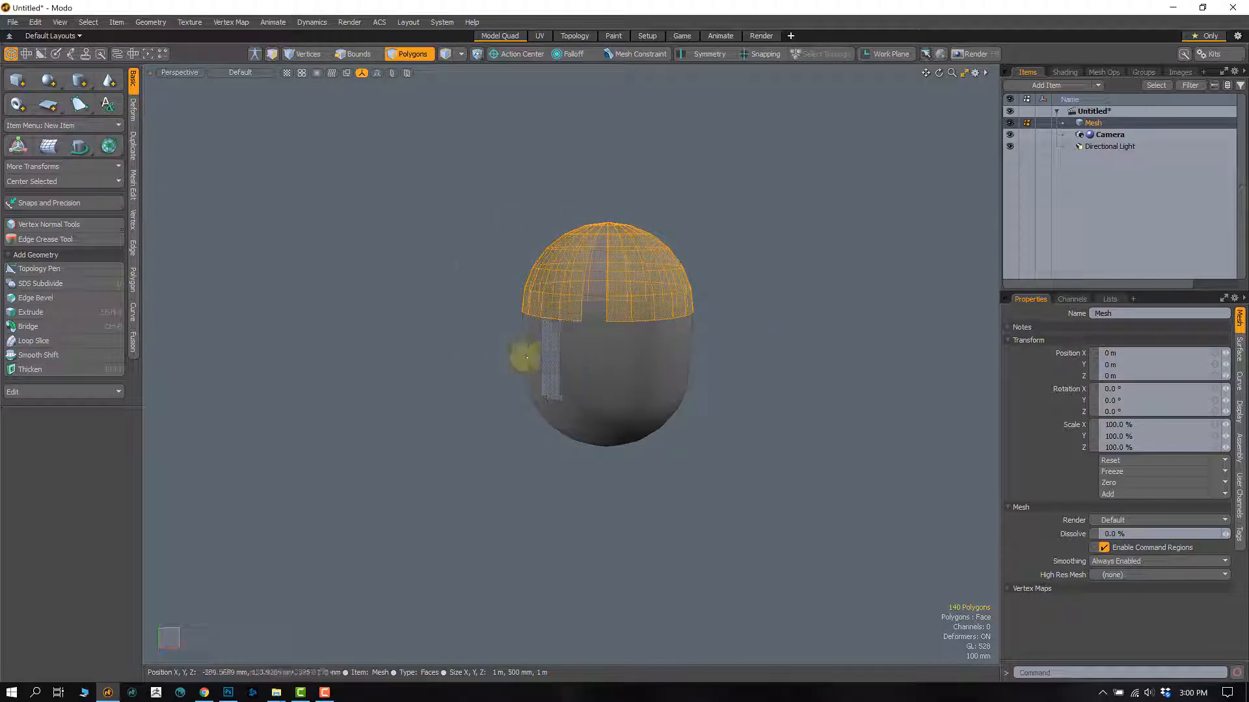
mouse_move(594, 177)
right_mouse_down()
mouse_move(777, 315)
mouse_move(669, 357)
right_mouse_up()
left_click_drag(669, 357, 536, 365, "alt")
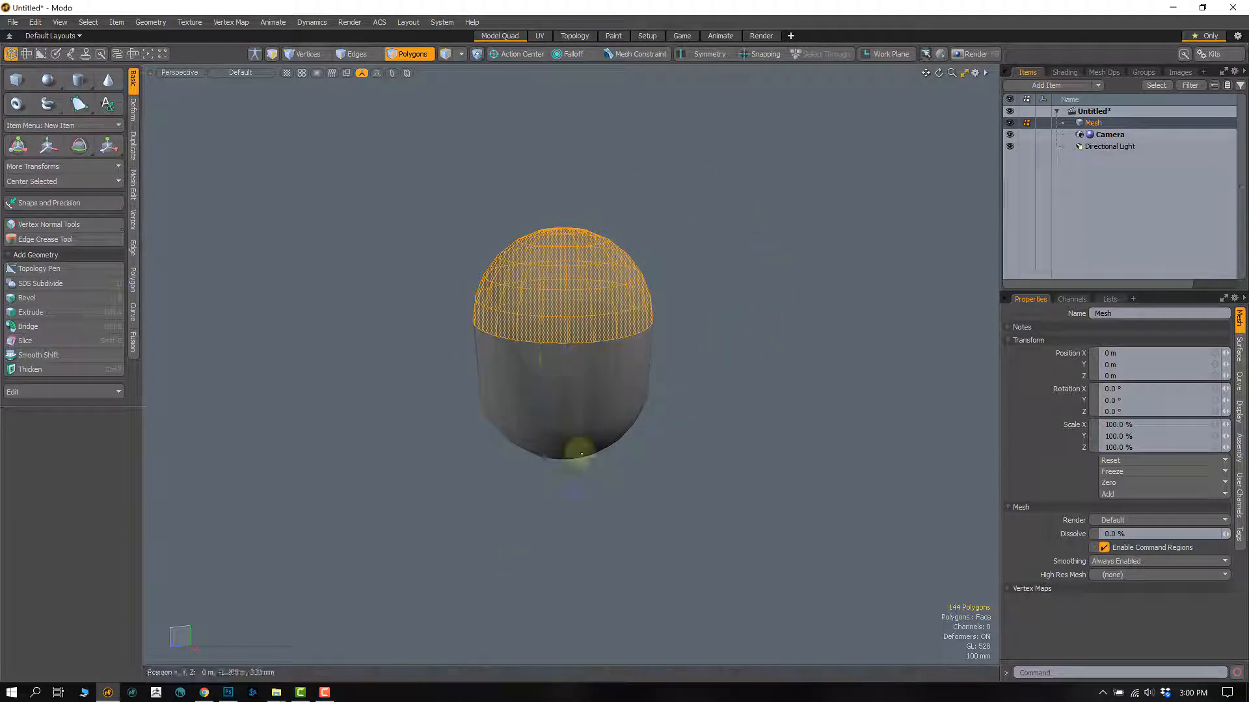
left_click(739, 306)
- Lasso-select the visible polygons of the capsule's upper dome from different sides
left_click_drag(739, 306, 420, 327, "alt")
right_click_drag(430, 347, 368, 208)
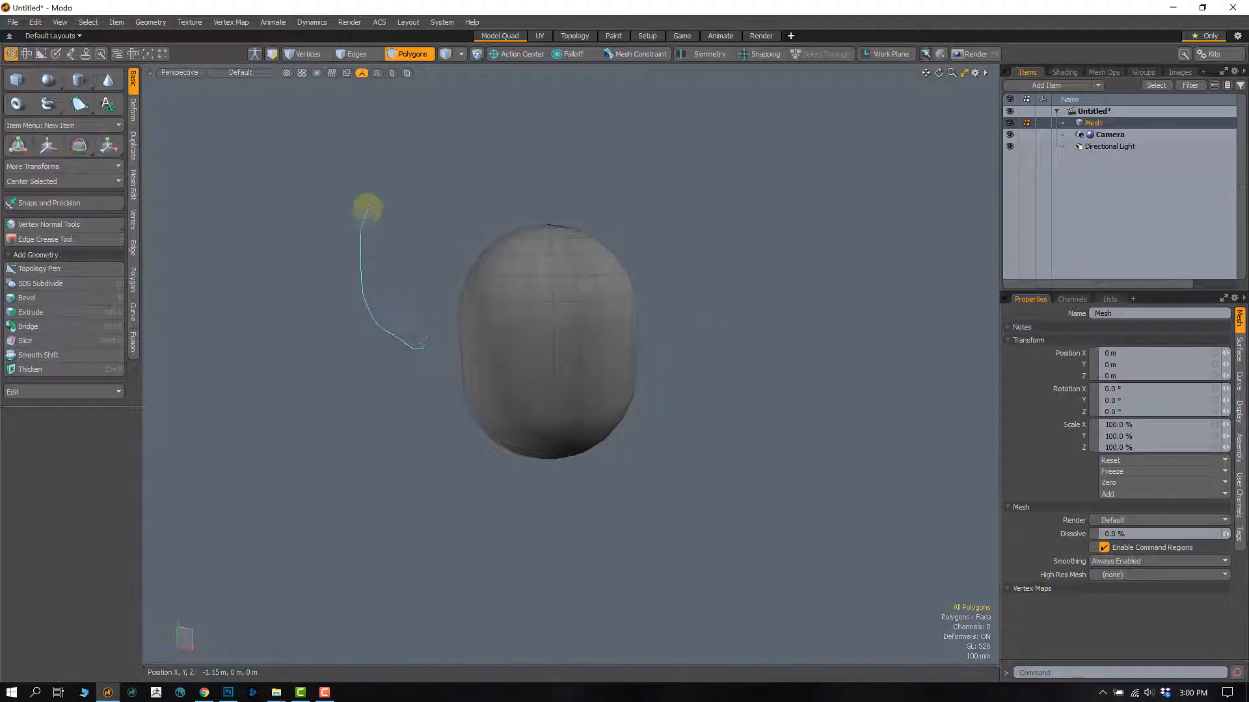
right_click_drag(758, 331, 755, 331)
mouse_move(721, 332)
left_mouse_down("alt")
mouse_move(412, 443)
mouse_move(640, 300)
left_mouse_up("alt")
mouse_move(446, 370)
right_mouse_down()
mouse_move(769, 293)
mouse_move(641, 407)
right_mouse_up()
- Paint-select the polygons around the capsule's upper dome from several sides and clear the selection
left_click_drag(596, 351, 557, 329, "alt")
mouse_move(474, 318)
left_mouse_down()
mouse_move(620, 316)
mouse_move(482, 251)
mouse_move(585, 241)
left_mouse_up()
left_click_drag(572, 313, 550, 302, "alt")
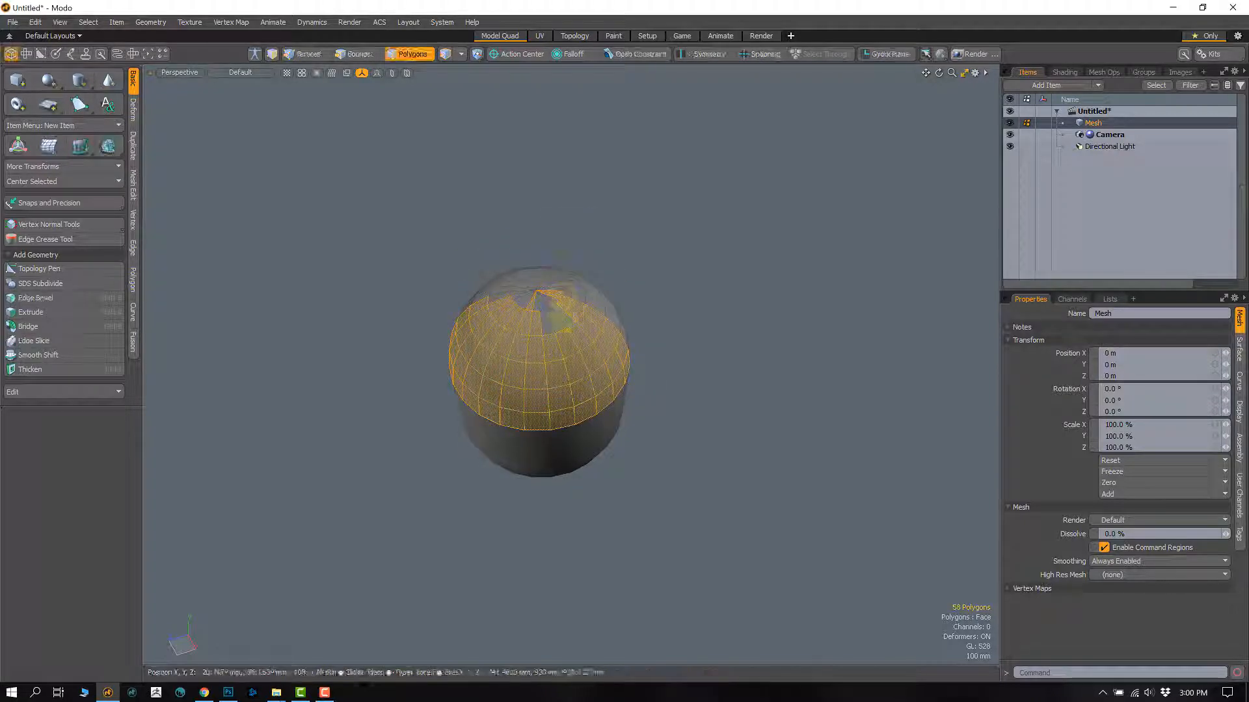
left_click_drag(530, 352, 748, 328, "alt")
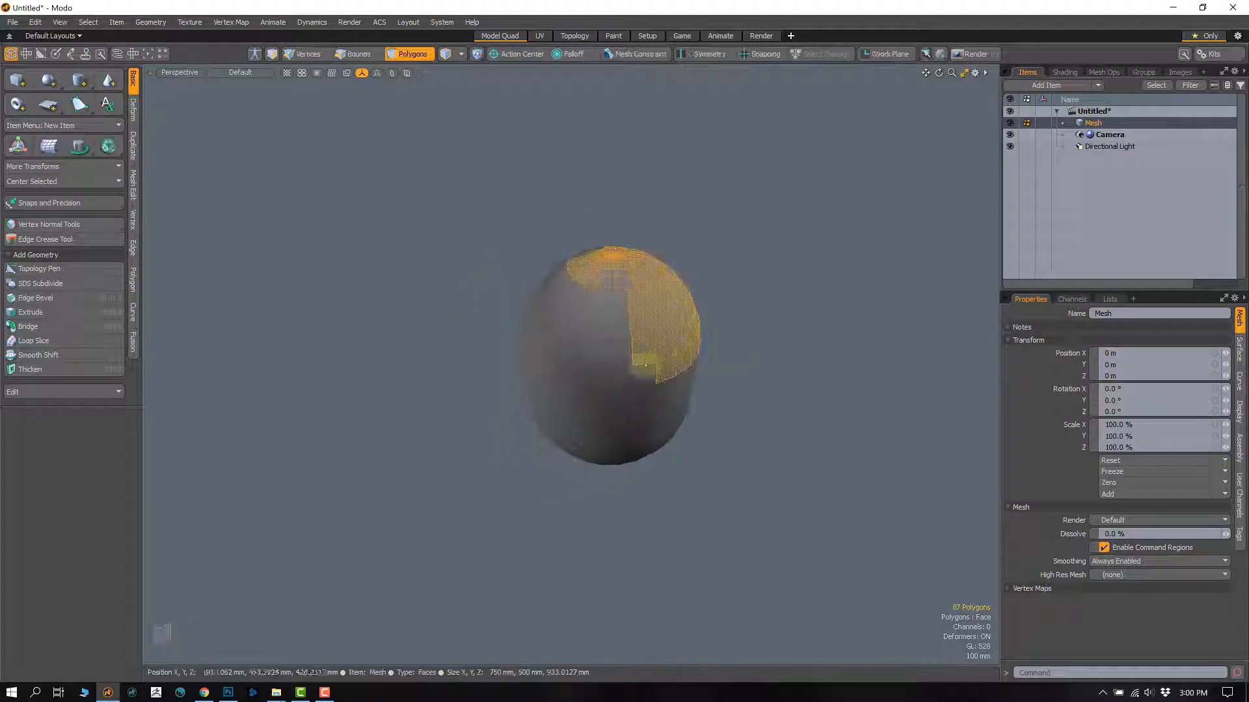
mouse_move(649, 362)
left_mouse_down("shift")
mouse_move(602, 339)
mouse_move(586, 286)
mouse_move(530, 301)
left_mouse_up("shift")
left_click_drag(608, 270, 543, 365, "shift")
mouse_move(587, 290)
left_mouse_down("alt")
mouse_move(575, 364)
mouse_move(526, 315)
mouse_move(559, 321)
left_mouse_up("alt")
mouse_move(569, 319)
left_mouse_down("alt")
mouse_move(603, 282)
mouse_move(515, 394)
mouse_move(512, 357)
left_mouse_up("alt")
left_click_drag(468, 418, 543, 368, "alt+shift")
left_click(419, 393)
- Lasso-select through the capsule to pick the front and back polygons of its upper dome at once, and clear the selection
left_click_drag(454, 387, 438, 365, "alt+shift")
mouse_move(426, 402)
middle_mouse_down()
mouse_move(385, 272)
mouse_move(784, 396)
middle_mouse_up()
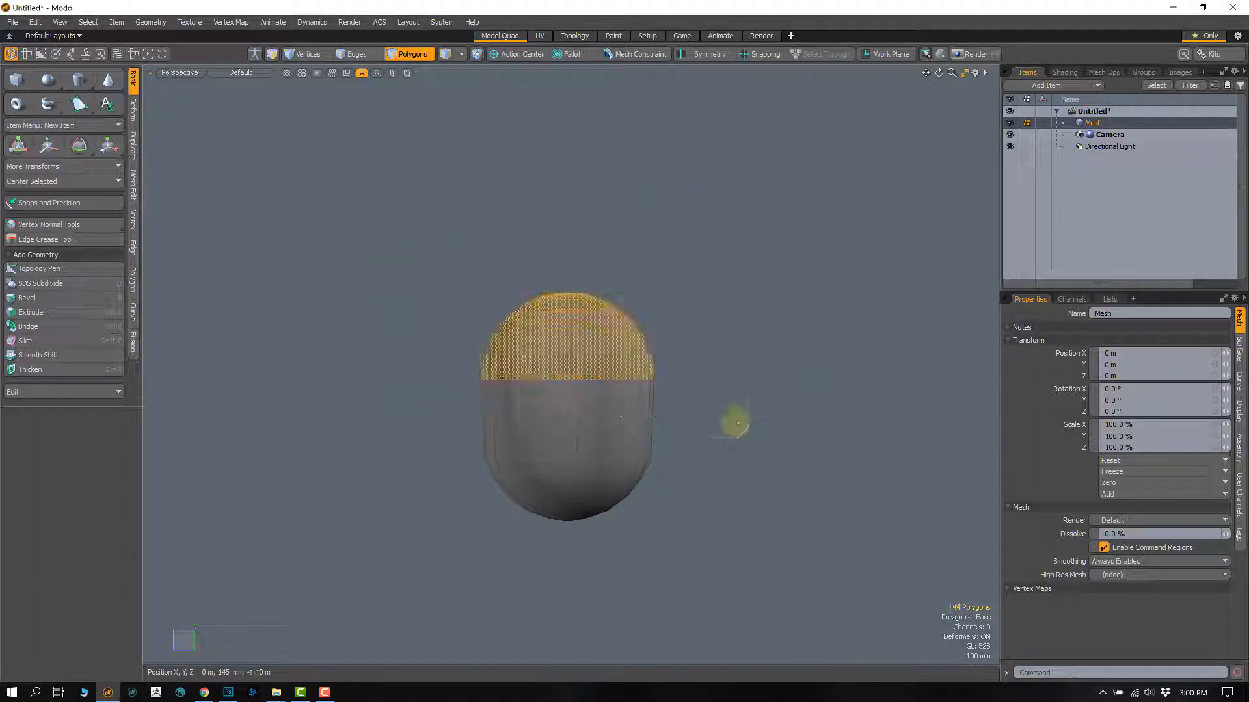
left_click_drag(506, 466, 483, 433, "alt+shift")
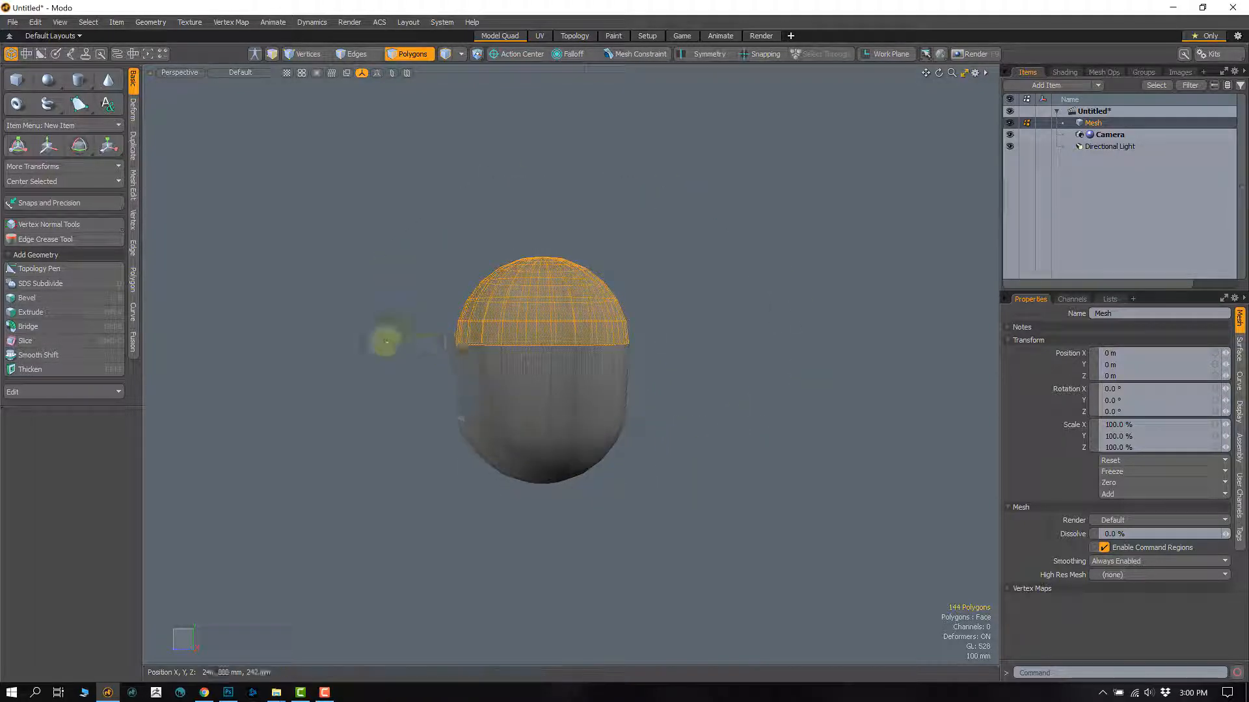
left_click(414, 356)
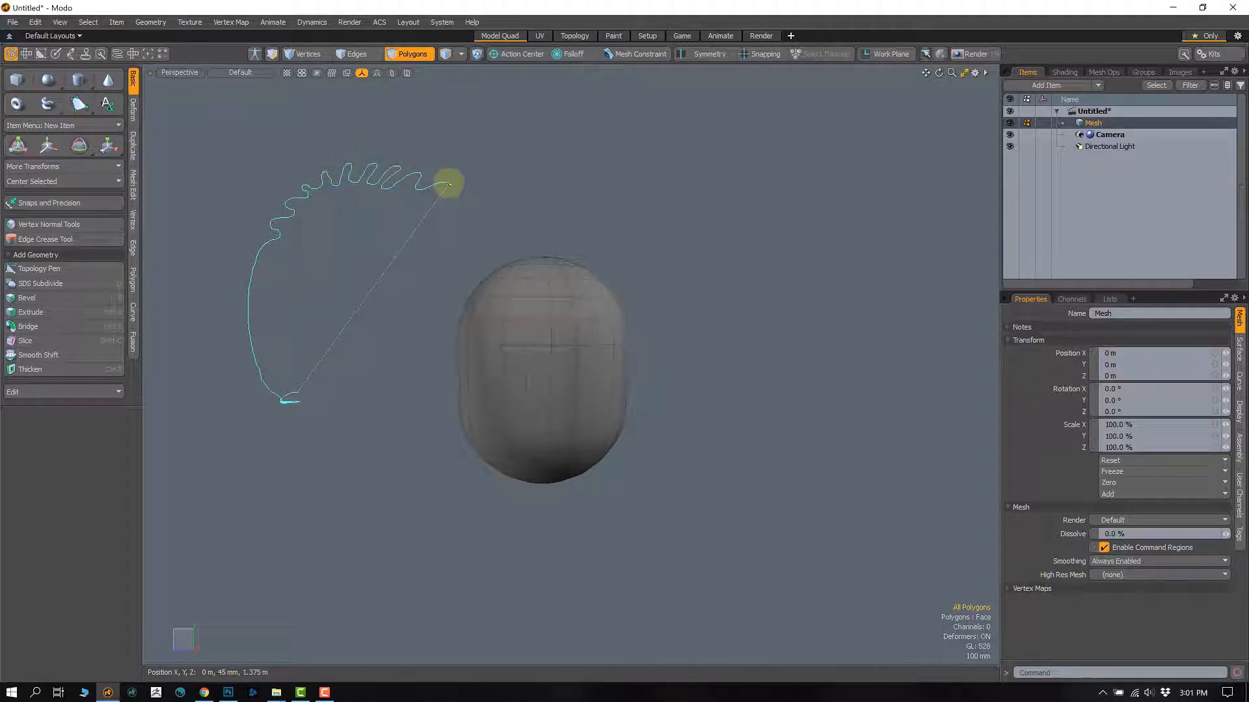
- Lasso-select a wedge of polygons along one shoulder of the capsule's upper dome, and clear the selection
right_click_drag(449, 184, 447, 247)
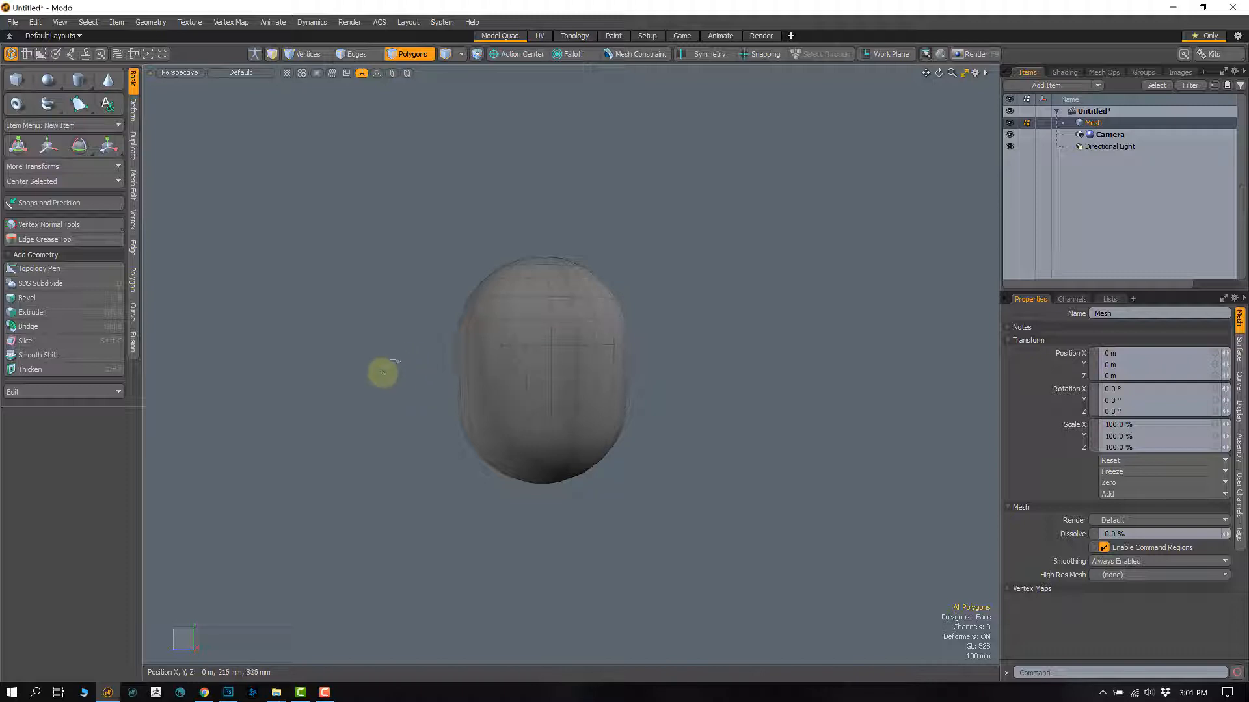
right_click_drag(389, 365, 683, 115)
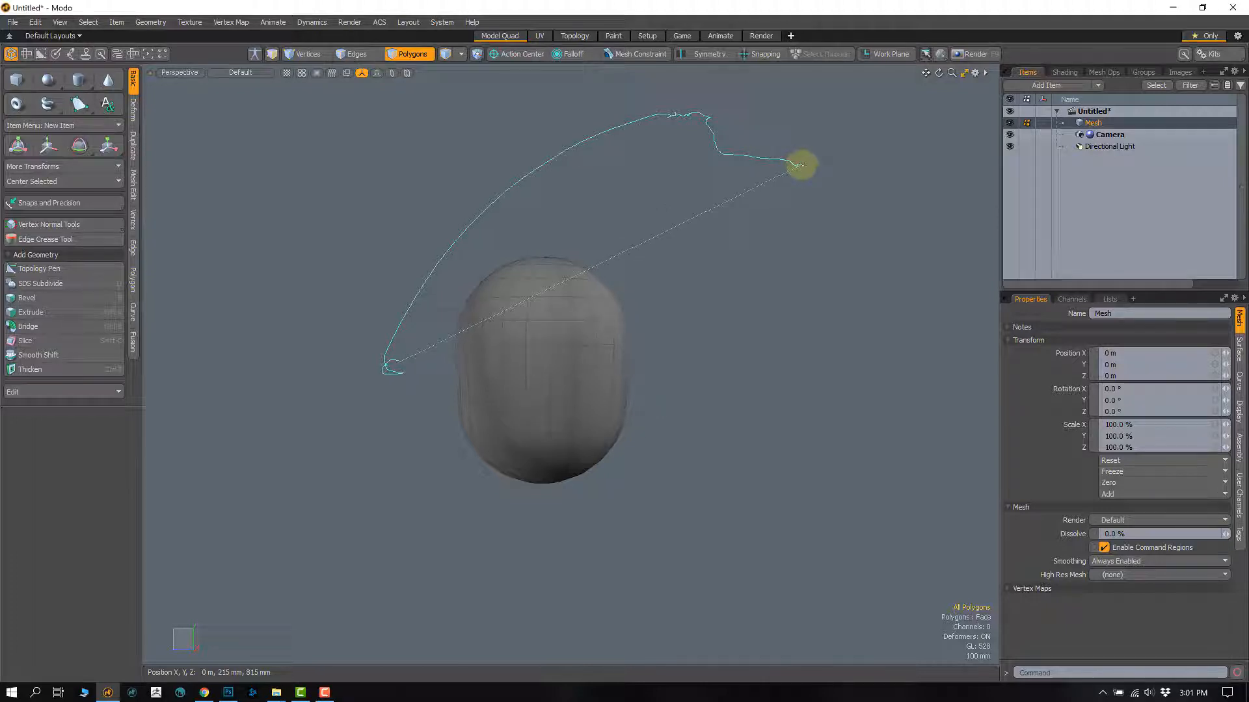
right_click_drag(807, 167, 803, 172)
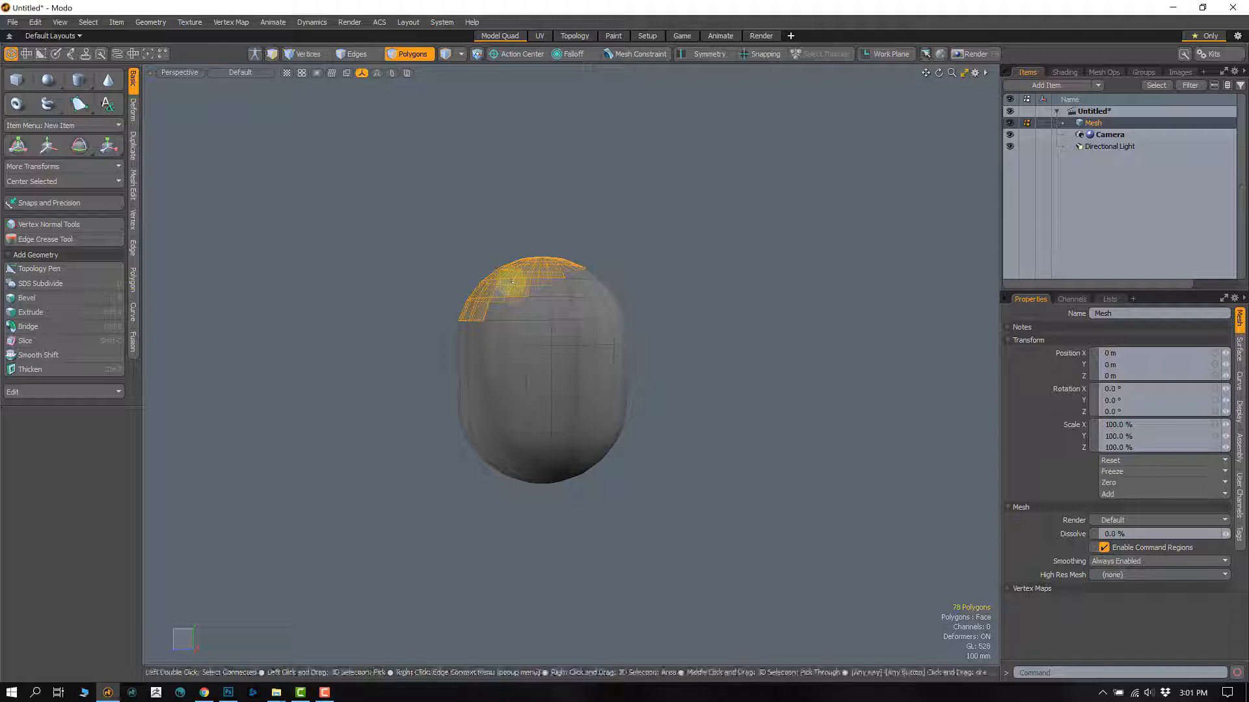
left_click_drag(507, 404, 367, 340, "alt")
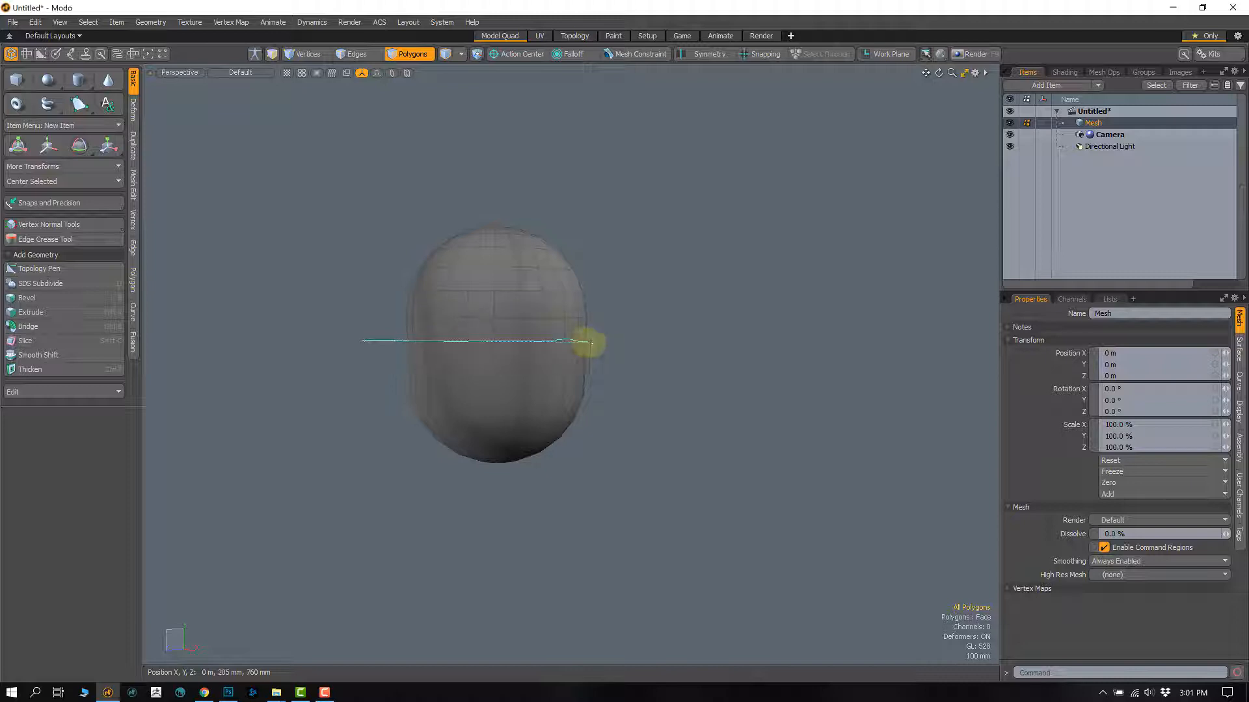
- Lasso-select the visible polygons of the capsule's upper dome, clear them, and lasso the dome again through the mesh
mouse_move(624, 338)
right_mouse_down()
mouse_move(593, 178)
mouse_move(336, 223)
right_mouse_up()
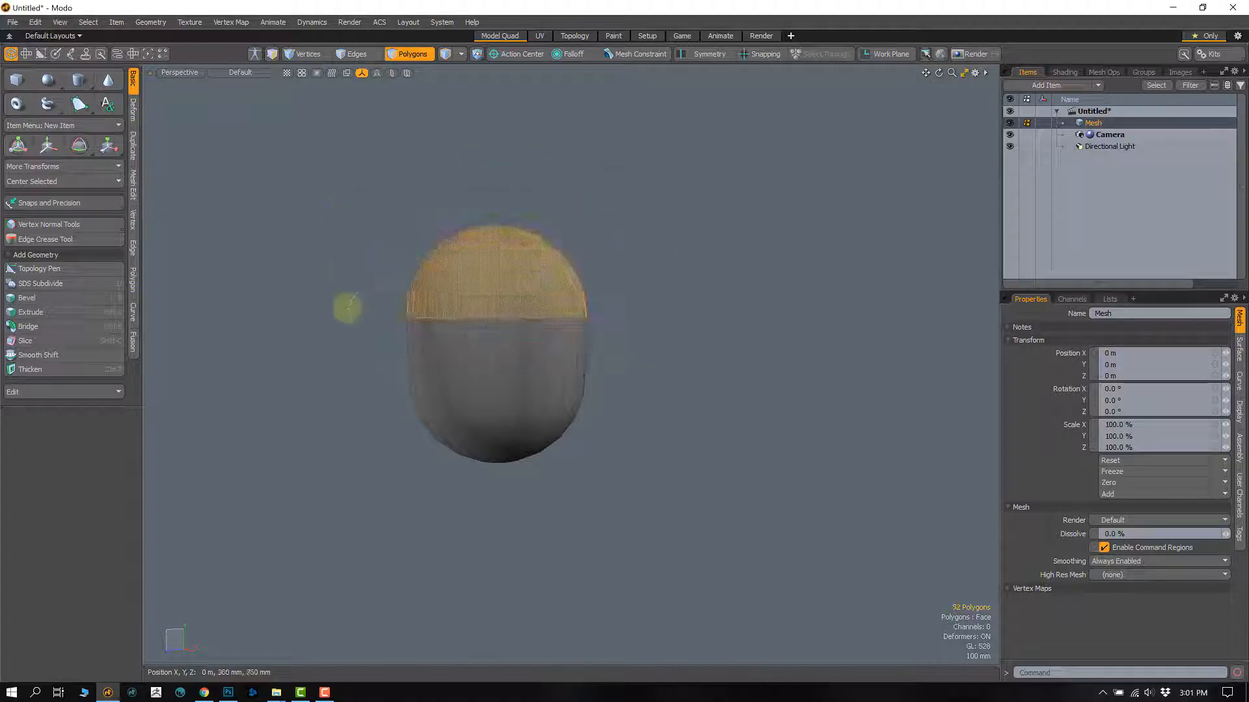
left_click(367, 362)
mouse_move(376, 345)
right_mouse_down()
mouse_move(516, 136)
mouse_move(658, 343)
right_mouse_up()
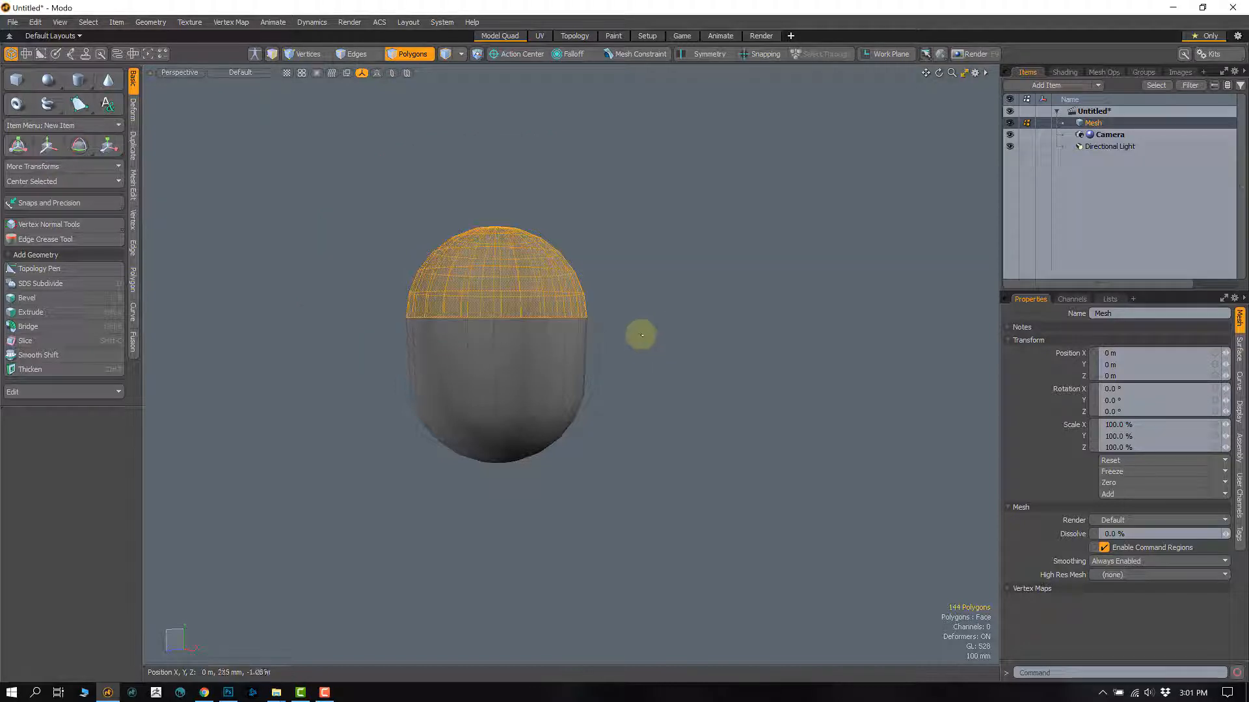
left_click_drag(624, 407, 727, 331, "alt")
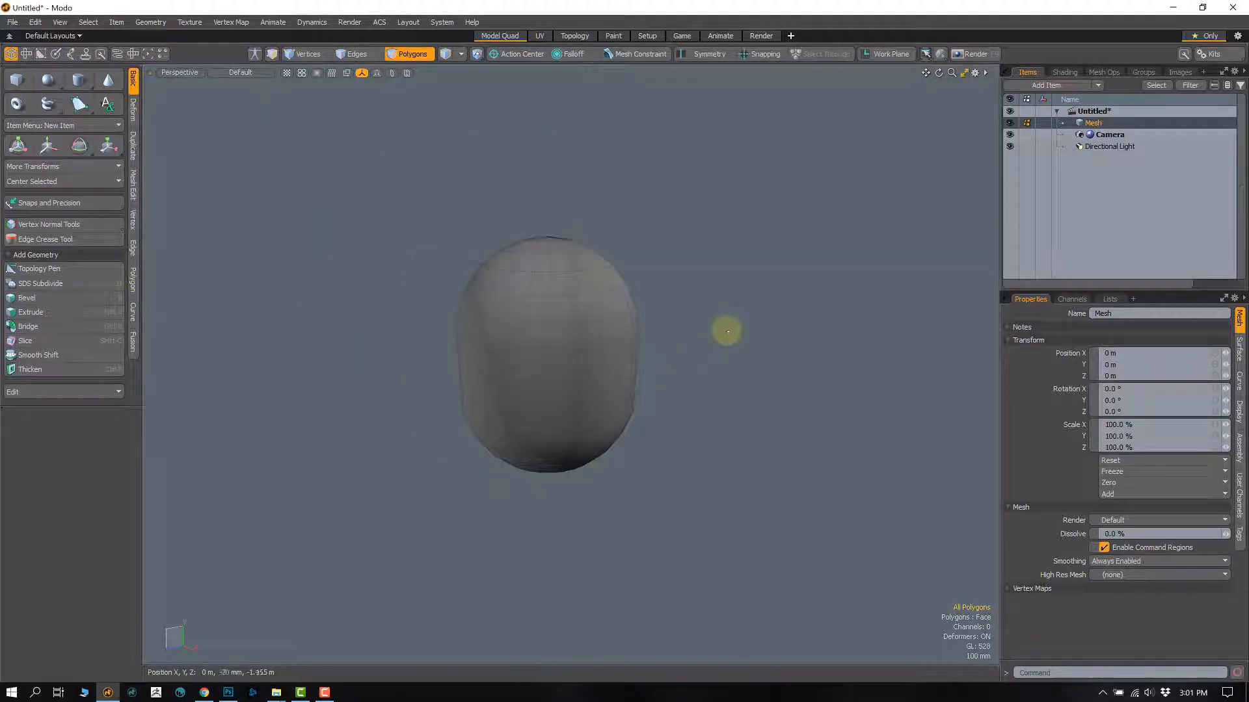
- Set the viewport's lasso style to Rectangle
right_click(723, 341)
left_click(722, 323)
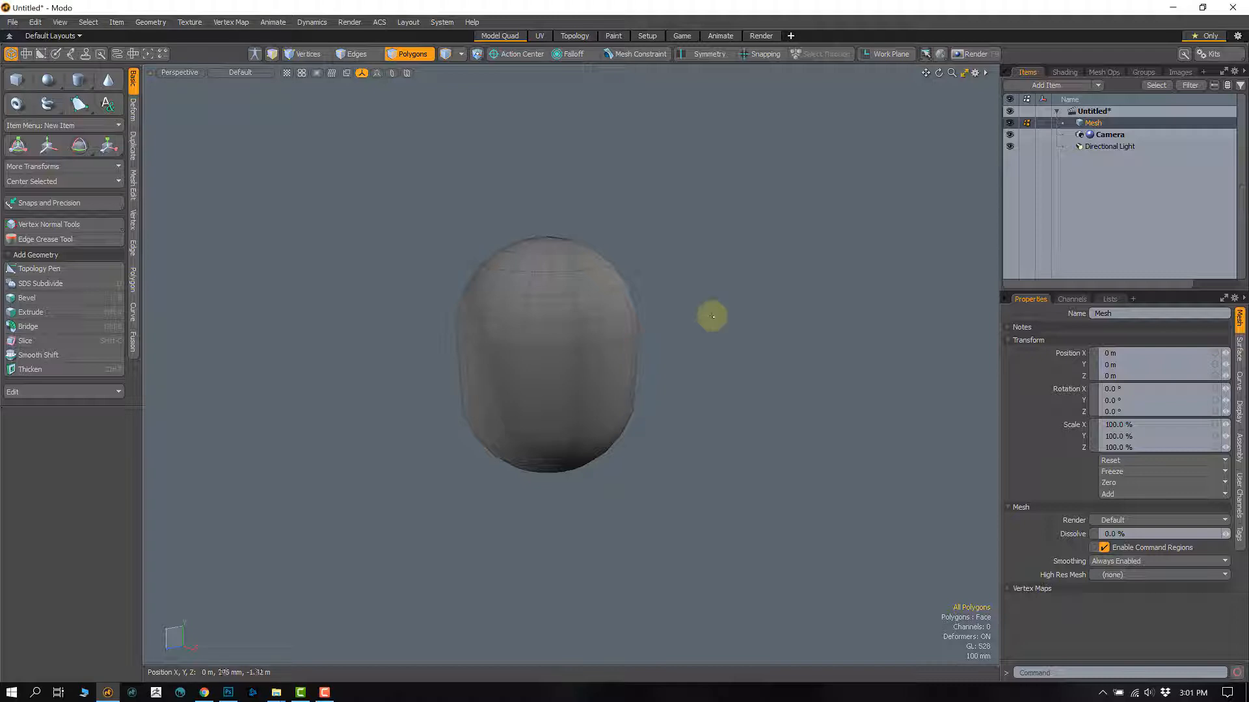
mouse_move(677, 270)
right_mouse_down()
mouse_move(666, 507)
mouse_move(887, 223)
right_mouse_up()
mouse_move(714, 410)
left_mouse_down("alt")
mouse_move(683, 312)
mouse_move(726, 315)
left_mouse_up("alt")
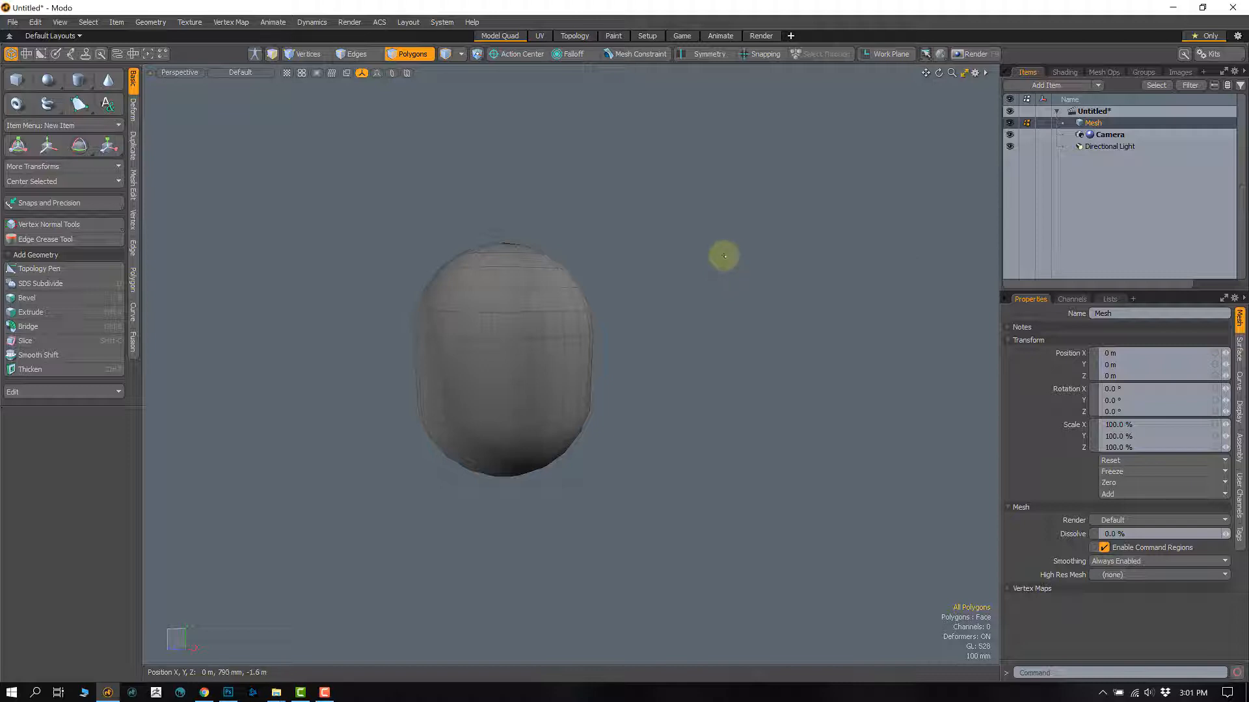
right_click(726, 258)
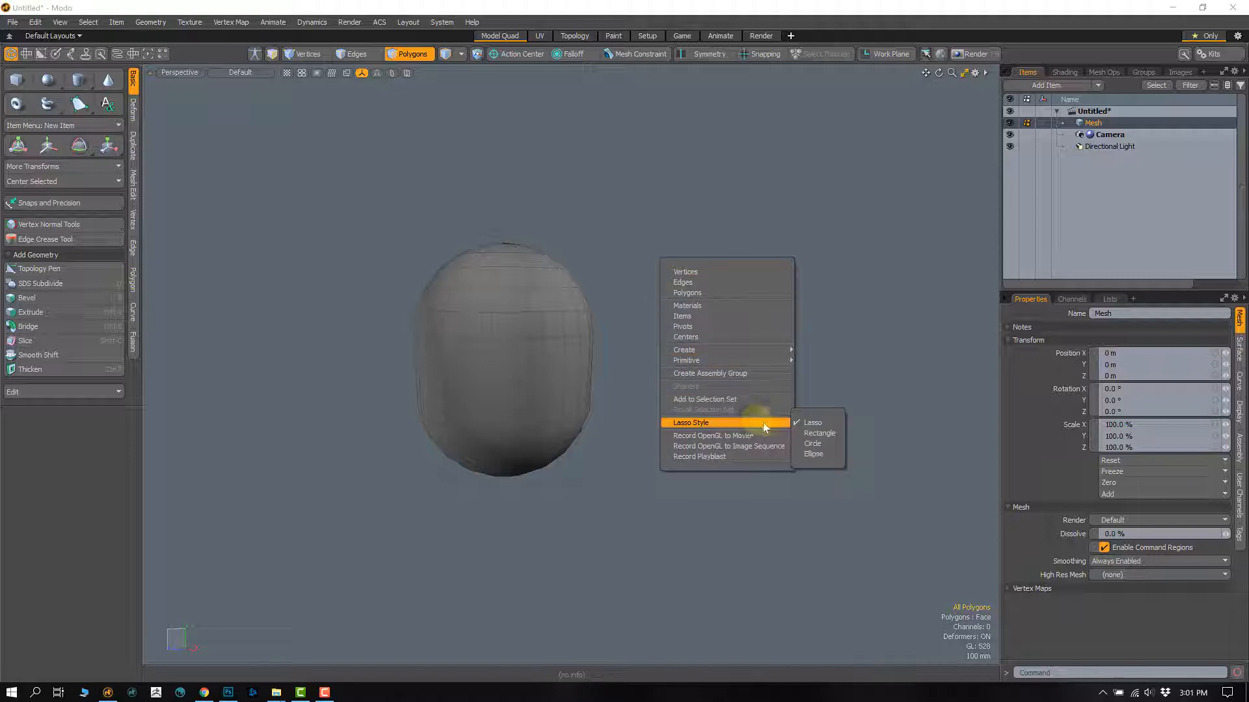
left_click(820, 434)
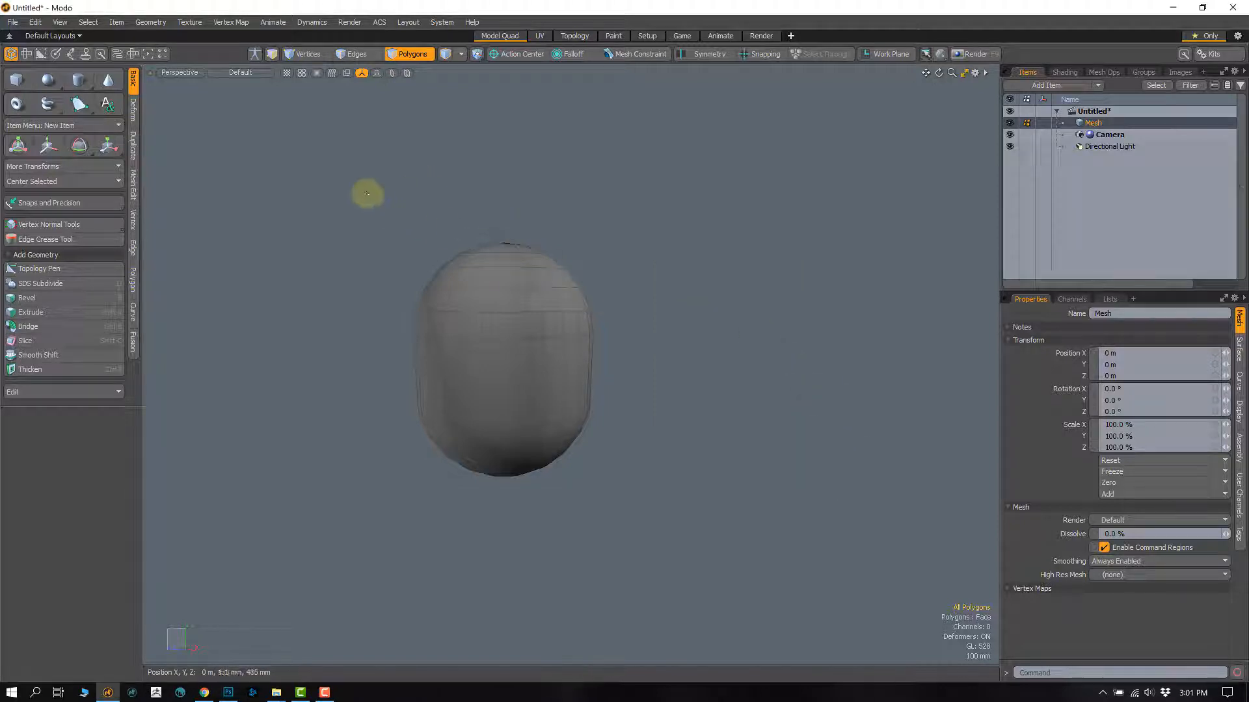
- Select the visible polygons of the capsule's upper dome with a rectangle, and clear the selection
right_click_drag(327, 162, 703, 379)
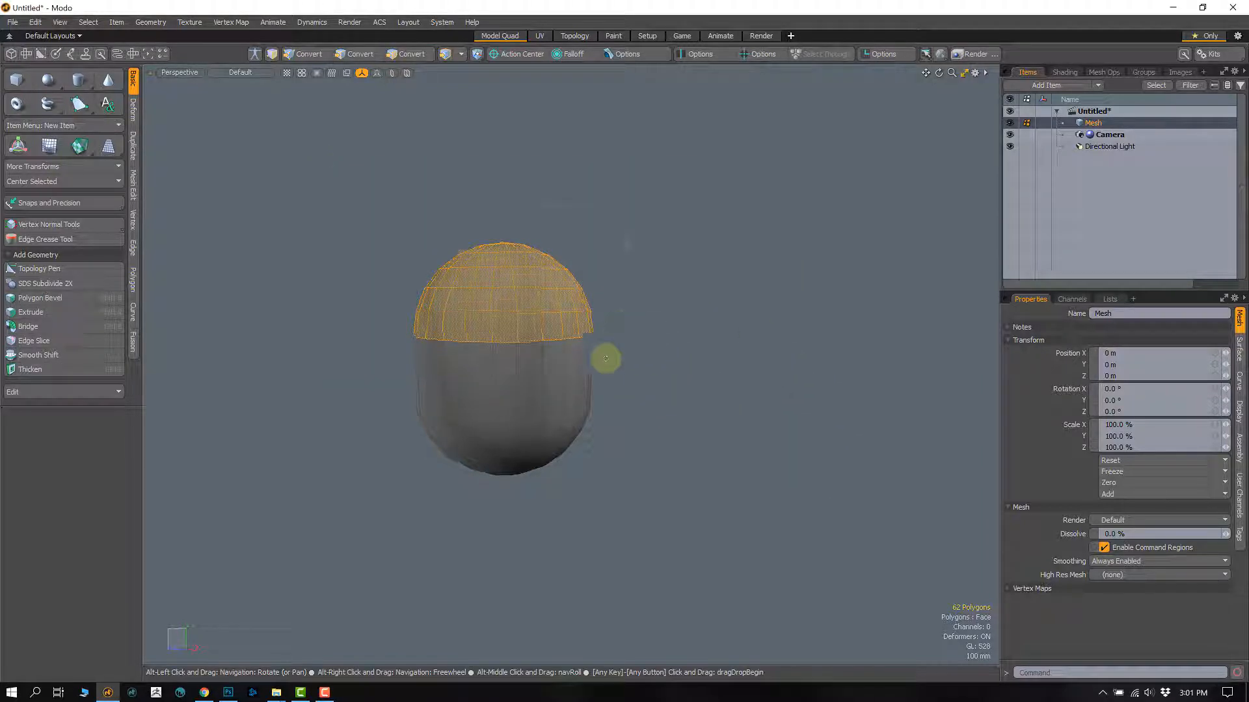
left_click_drag(605, 357, 462, 401, "alt")
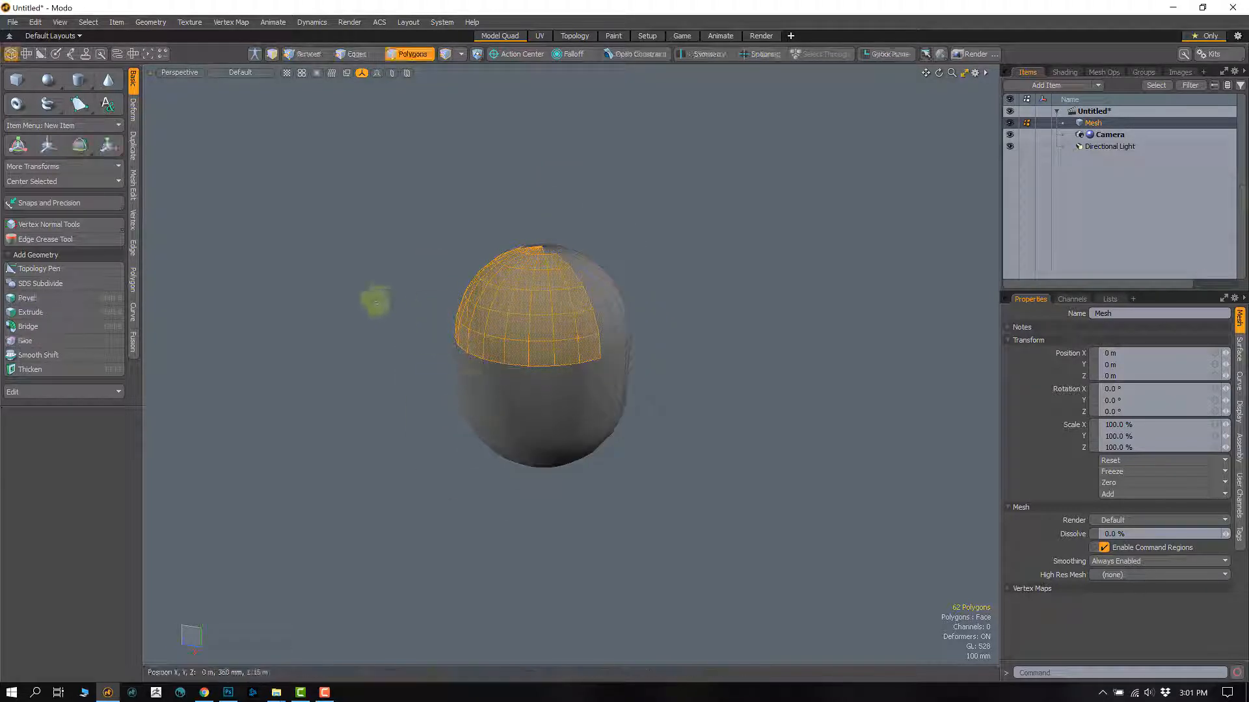
left_click(376, 301)
- Rectangle-select through the capsule to pick the front and back polygons of its upper dome, and clear the selection
right_click_drag(347, 137, 733, 372)
left_click_drag(712, 380, 574, 430, "alt")
left_click_drag(649, 404, 514, 397, "ctrl")
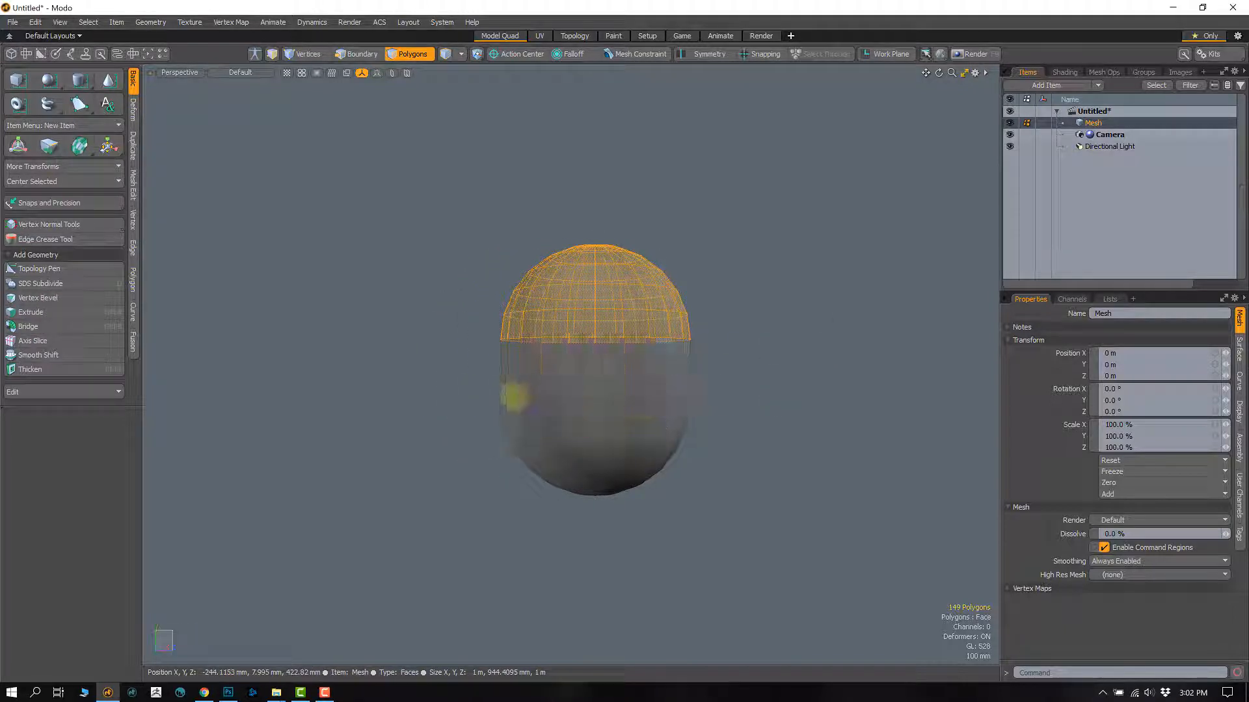
left_click_drag(569, 432, 519, 427, "alt")
left_click(473, 430)
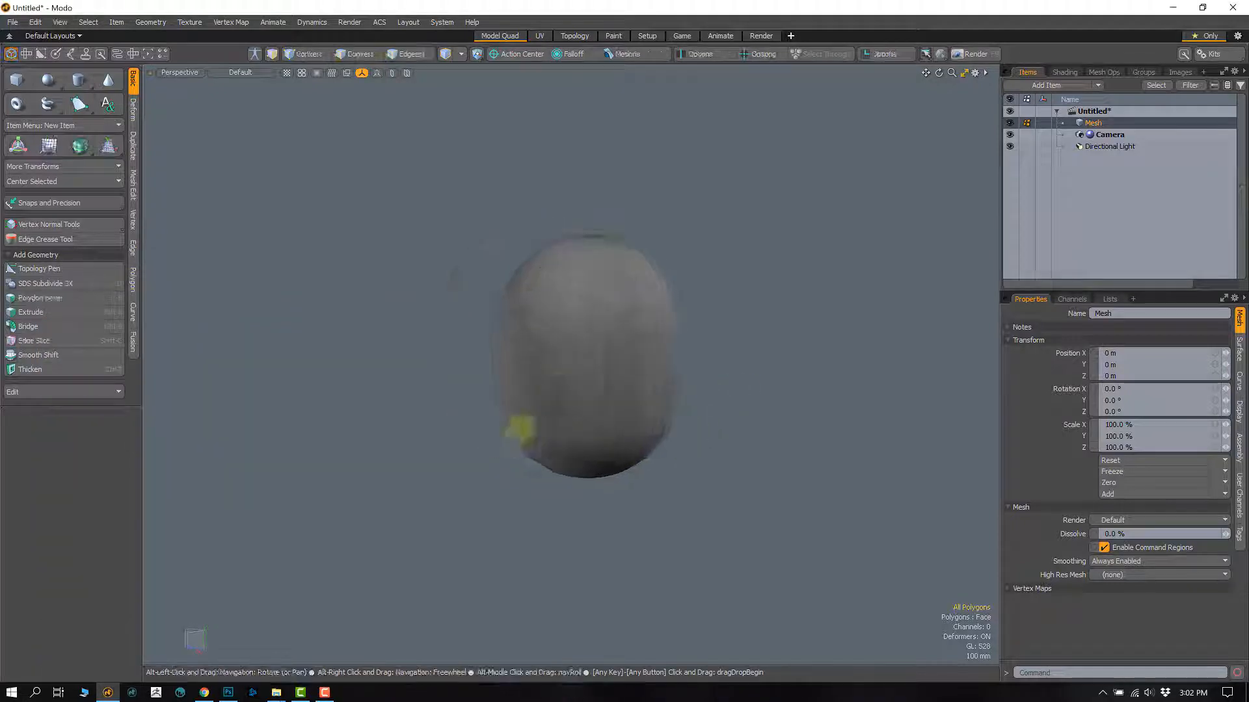
- Rectangle-select the capsule's upper dome and one vertical half of the capsule in turn, and clear the selection
left_click_drag(547, 385, 603, 265, "alt")
key("ctrl+z")
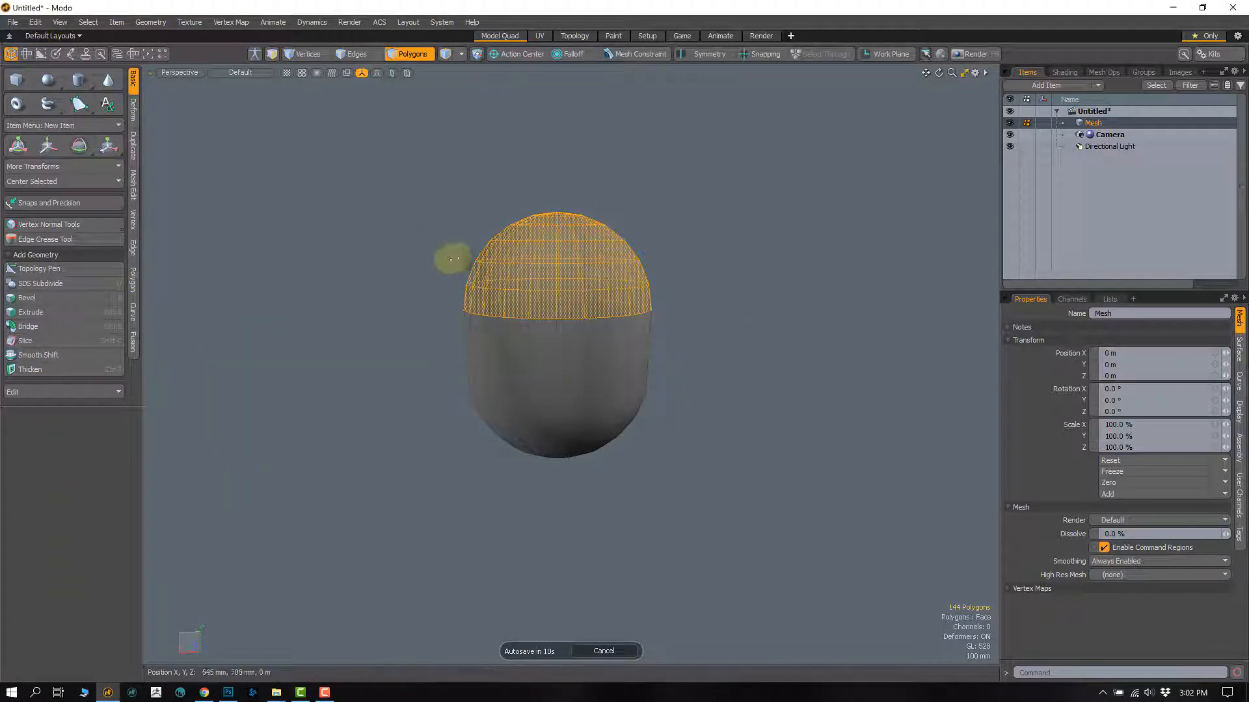
left_click_drag(404, 126, 545, 532)
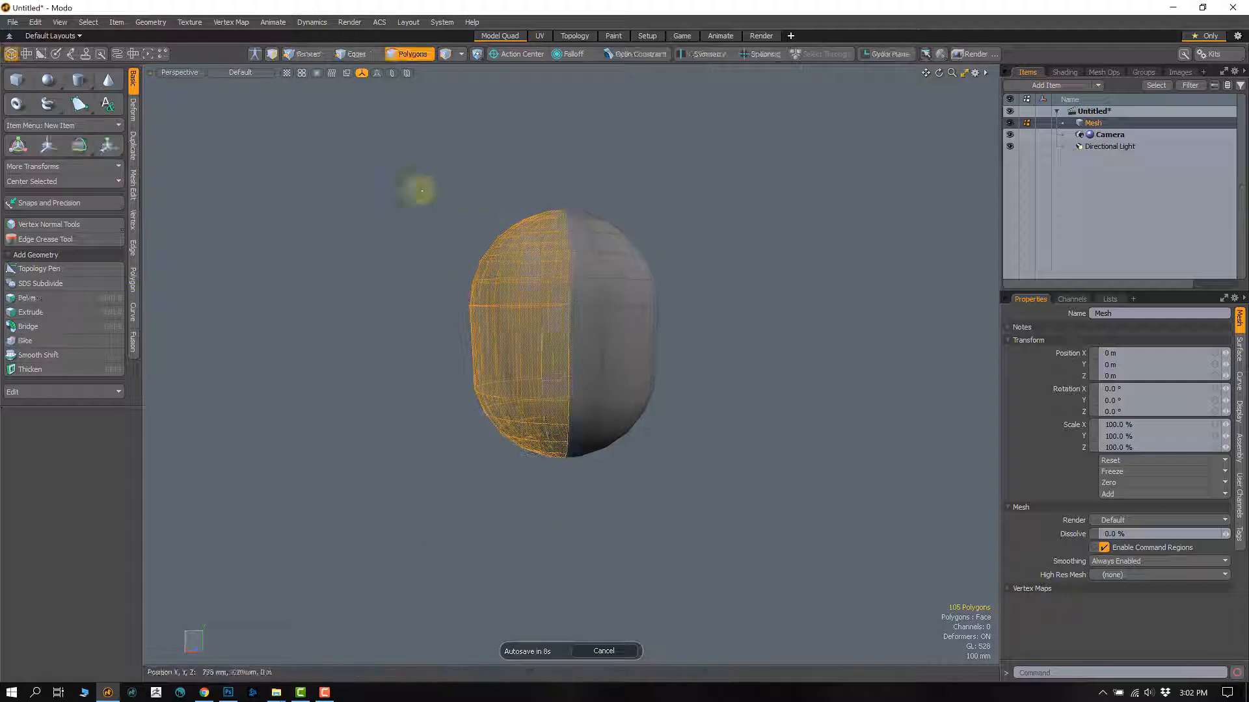
left_click_drag(419, 176, 591, 516)
left_click(748, 269)
- Set the lasso style back to freehand Lasso
right_click(742, 273)
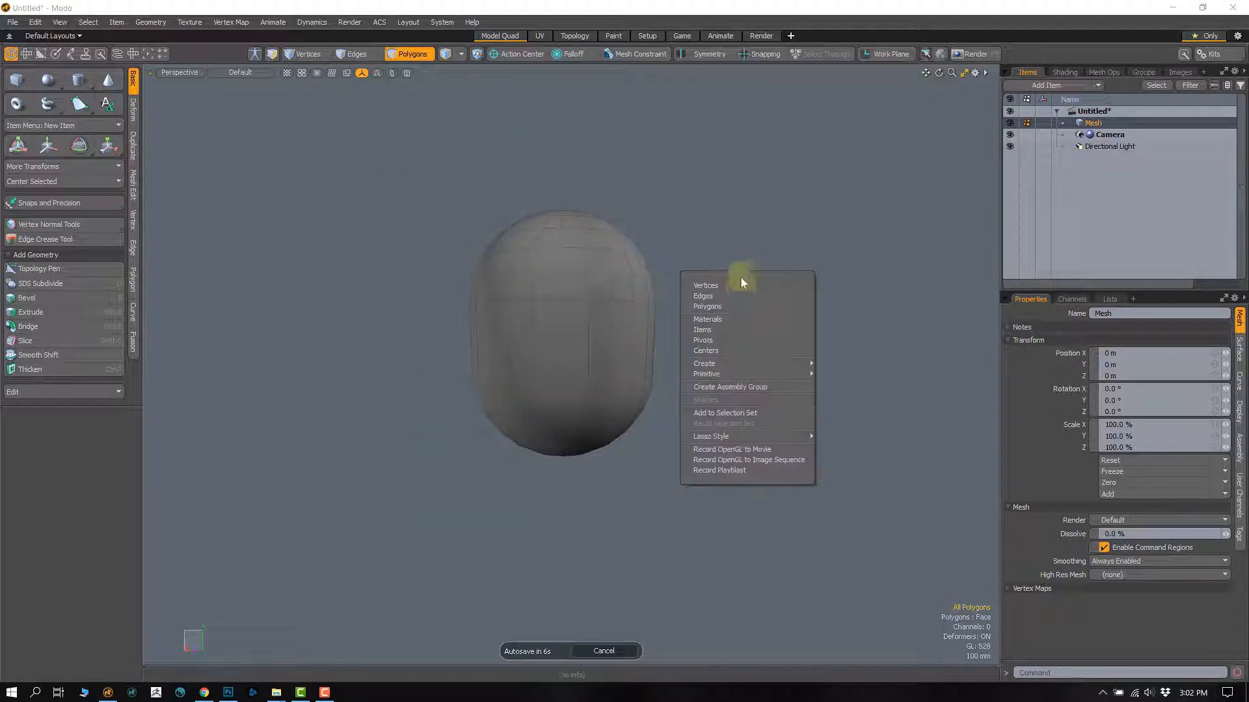
mouse_move(746, 442)
left_click(833, 437)
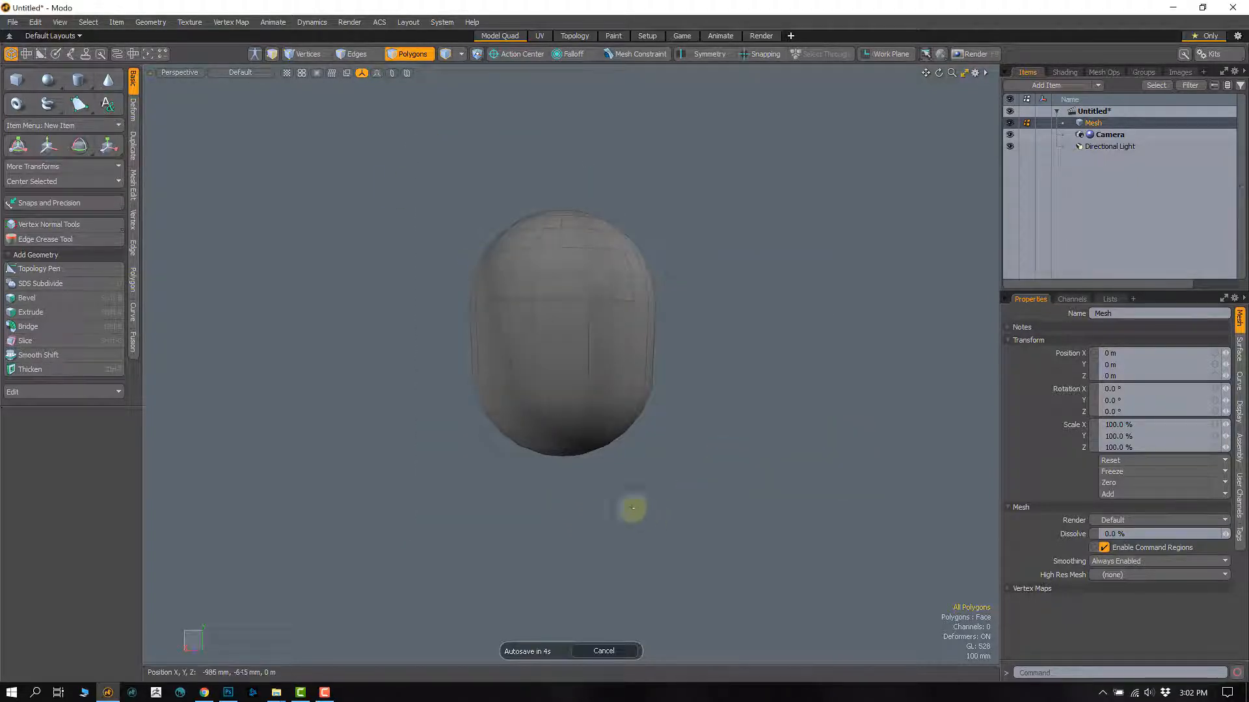
- Lasso-select through the mesh to pick all polygons of the capsule's lower dome, and clear the selection
mouse_move(394, 352)
right_mouse_down()
mouse_move(783, 371)
mouse_move(751, 366)
right_mouse_up()
left_click_drag(615, 460, 612, 442, "alt")
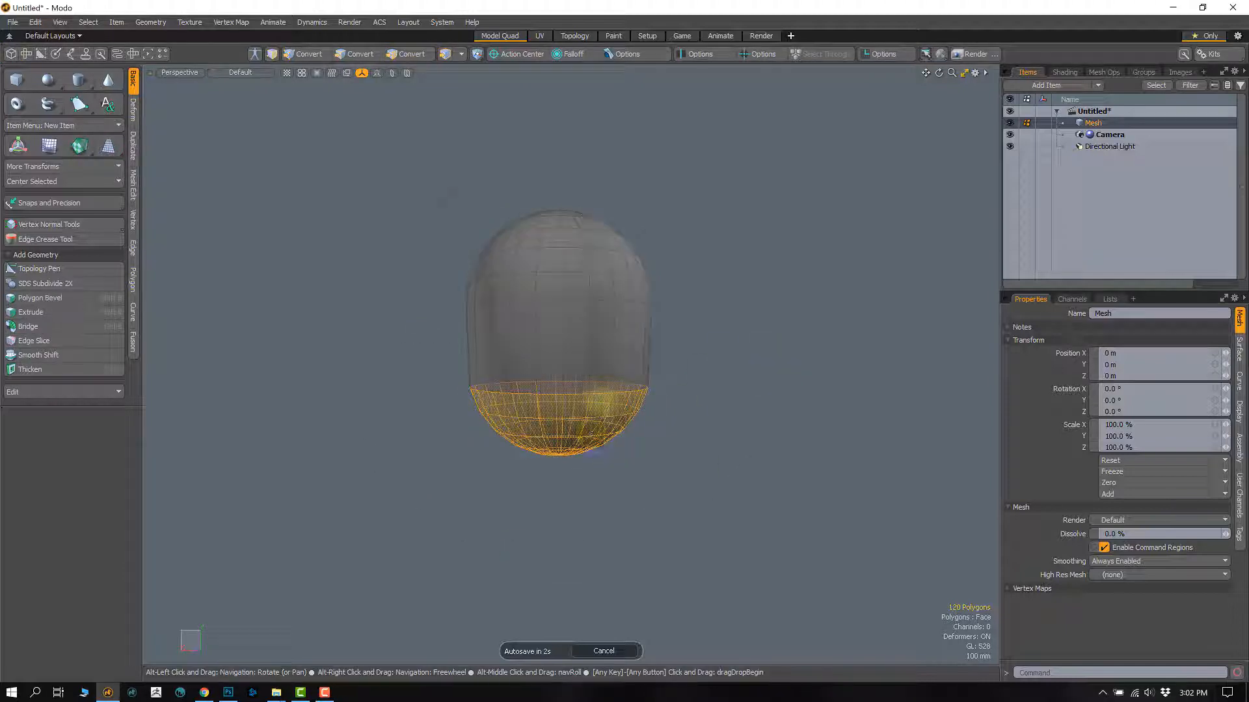
scroll(611, 397, "up", 2)
left_click_drag(571, 399, 579, 444, "alt+shift")
left_click(795, 357)
- Lasso a stepped, irregular group of polygons from the capsule's upper middle out to its side, and clear the selection
mouse_move(728, 323)
right_mouse_down()
mouse_move(697, 340)
mouse_move(529, 357)
mouse_move(561, 286)
right_mouse_up()
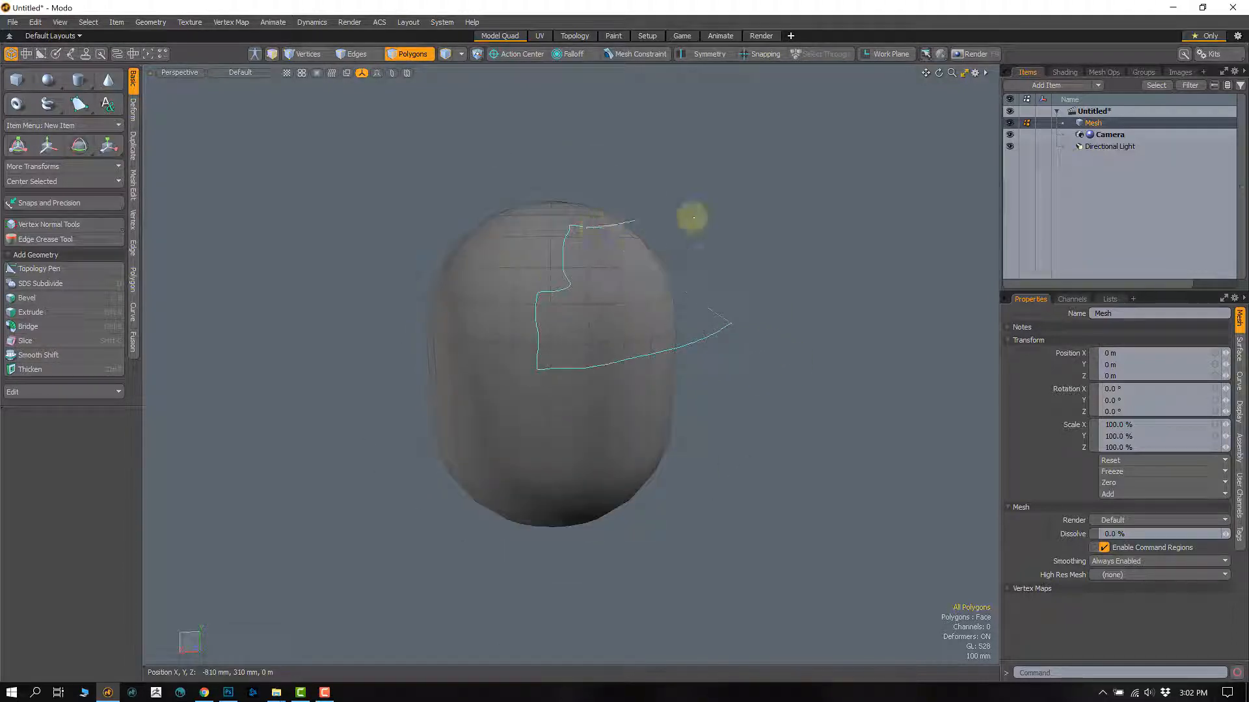
right_click_drag(692, 217, 705, 278)
mouse_move(728, 324)
right_mouse_down()
mouse_move(708, 334)
mouse_move(530, 312)
right_mouse_up()
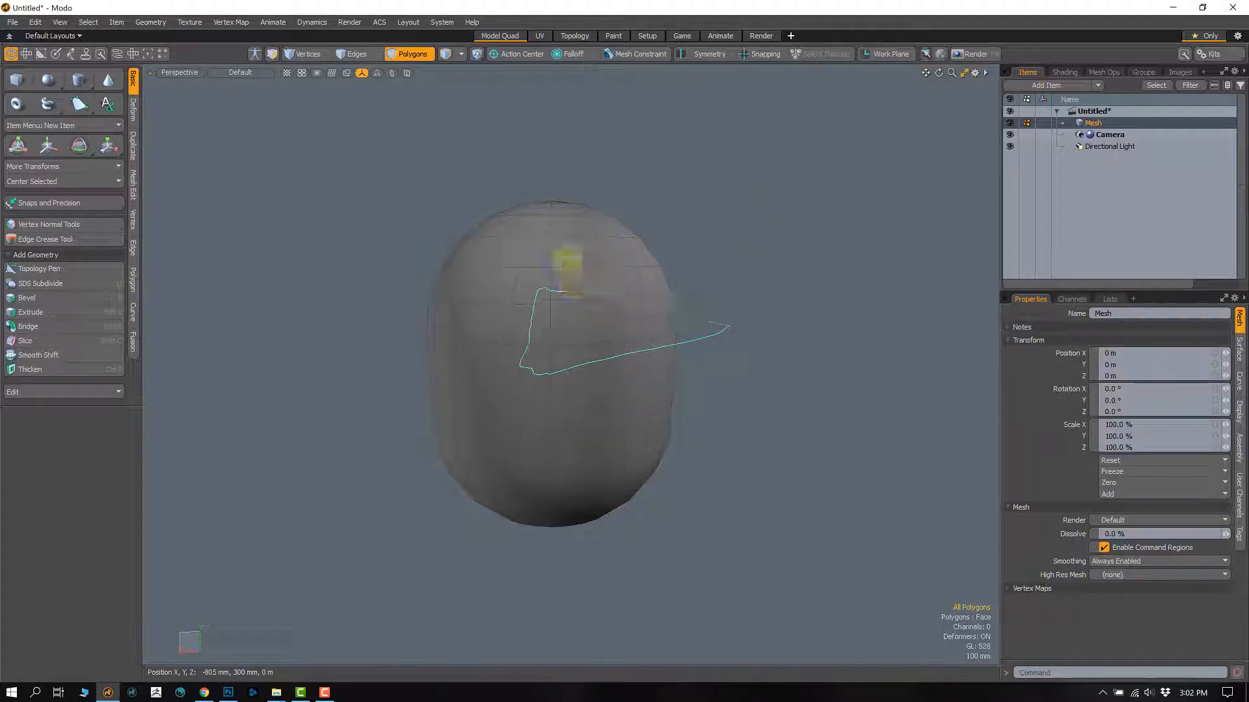
right_click_drag(573, 222, 719, 254)
mouse_move(734, 351)
left_mouse_down("alt")
mouse_move(504, 371)
mouse_move(651, 389)
mouse_move(730, 352)
left_mouse_up("alt")
left_click(716, 391)
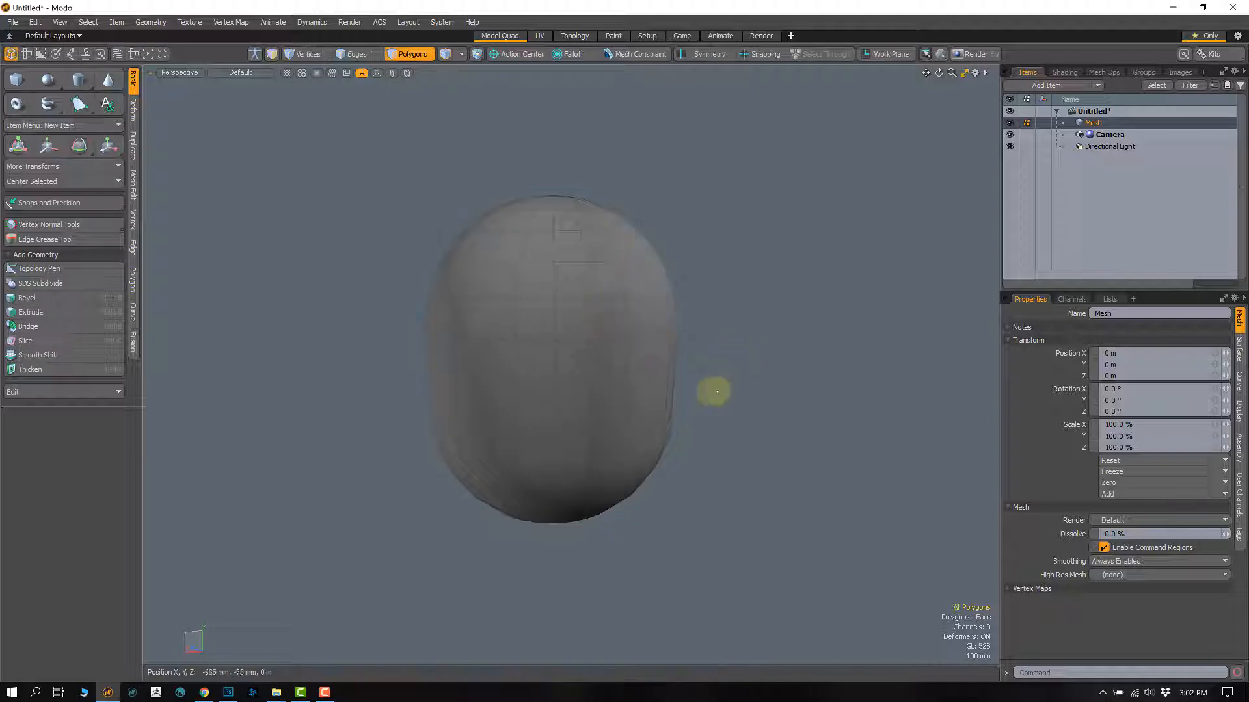
- Lasso-select a patch of polygons on the capsule's upper side, and add a second patch from another side
mouse_move(733, 358)
right_mouse_down()
mouse_move(357, 683)
mouse_move(785, 427)
right_mouse_up()
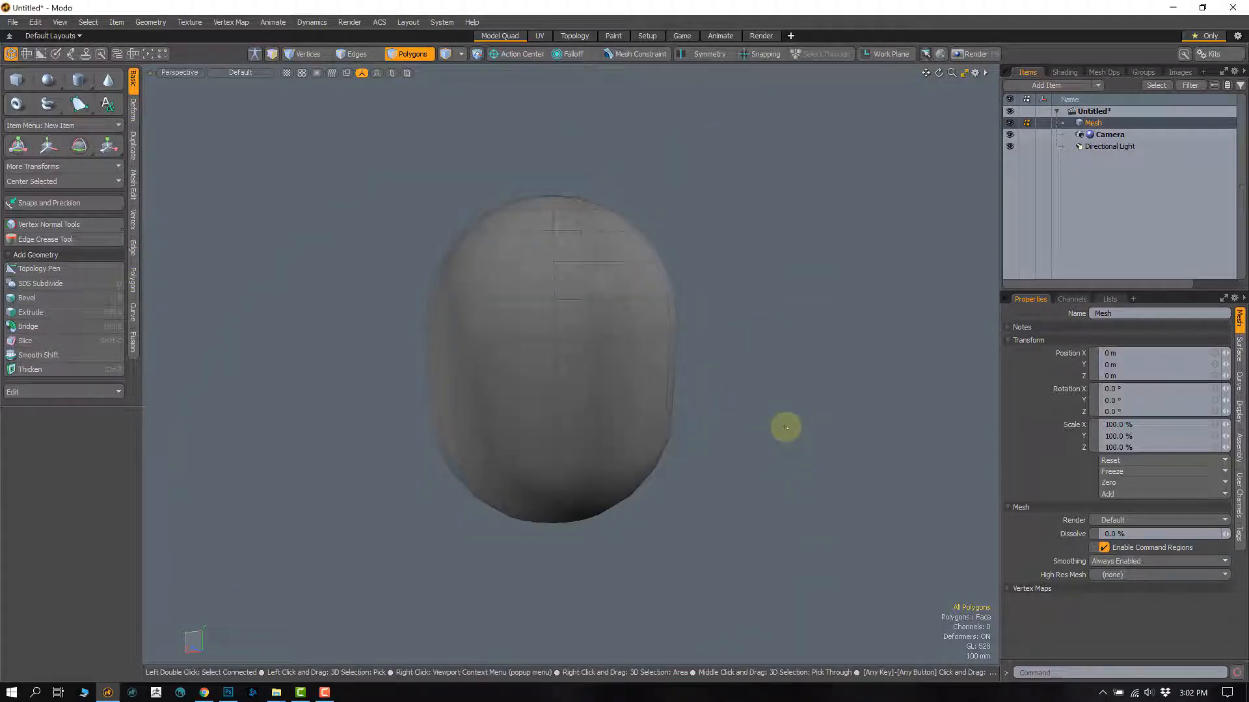
mouse_move(727, 334)
right_mouse_down()
mouse_move(579, 607)
mouse_move(653, 307)
right_mouse_up()
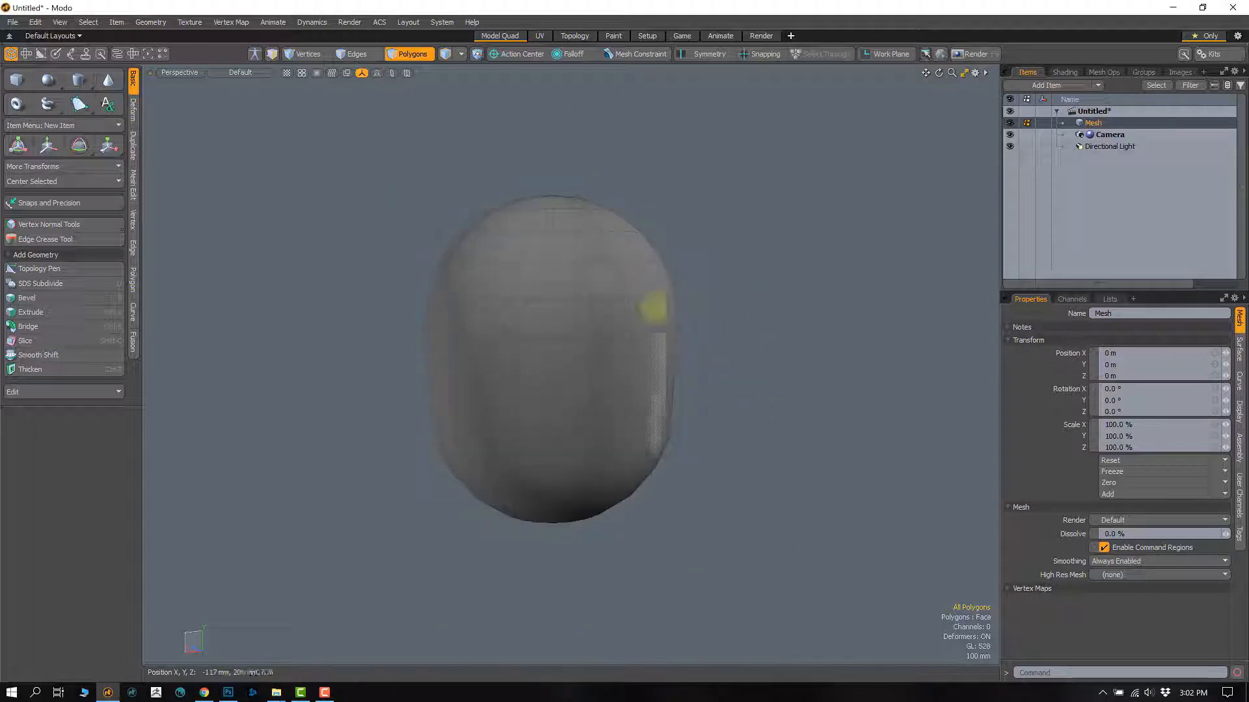
left_click_drag(593, 381, 576, 318, "alt")
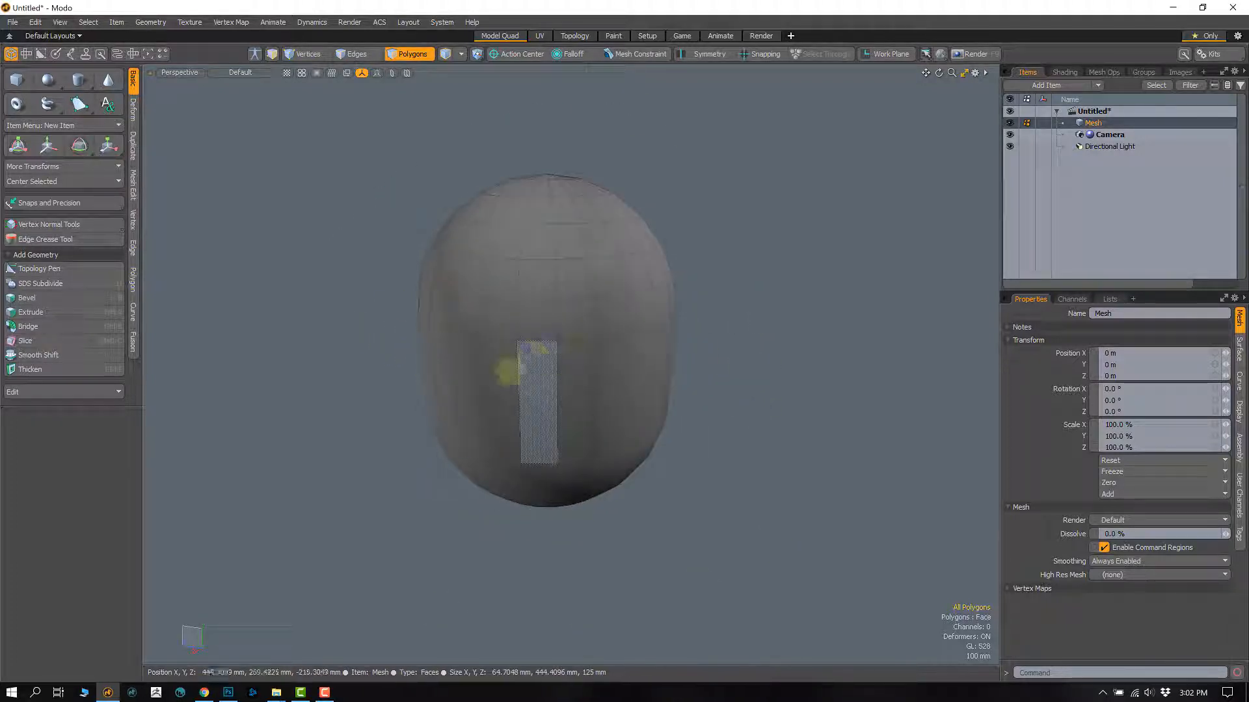
right_click_drag(510, 362, 520, 373)
mouse_move(520, 372)
left_mouse_down("alt")
mouse_move(566, 413)
mouse_move(558, 349)
mouse_move(588, 345)
left_mouse_up("alt")
mouse_move(587, 345)
right_mouse_down("shift")
mouse_move(511, 239)
mouse_move(595, 305)
right_mouse_up("shift")
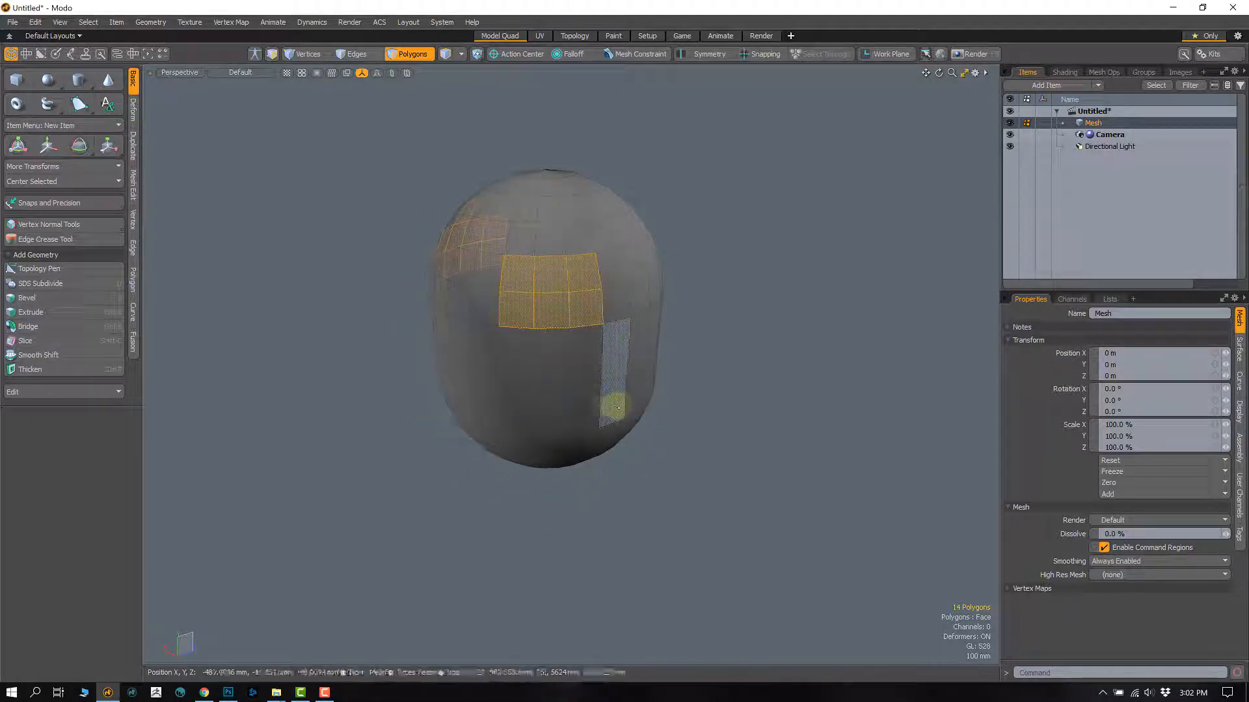
- Add a third lassoed patch of polygons on another side of the capsule to the selection
mouse_move(612, 410)
left_mouse_down("alt")
mouse_move(577, 351)
mouse_move(468, 373)
left_mouse_up("alt")
right_click_drag(549, 374, 516, 248, "shift")
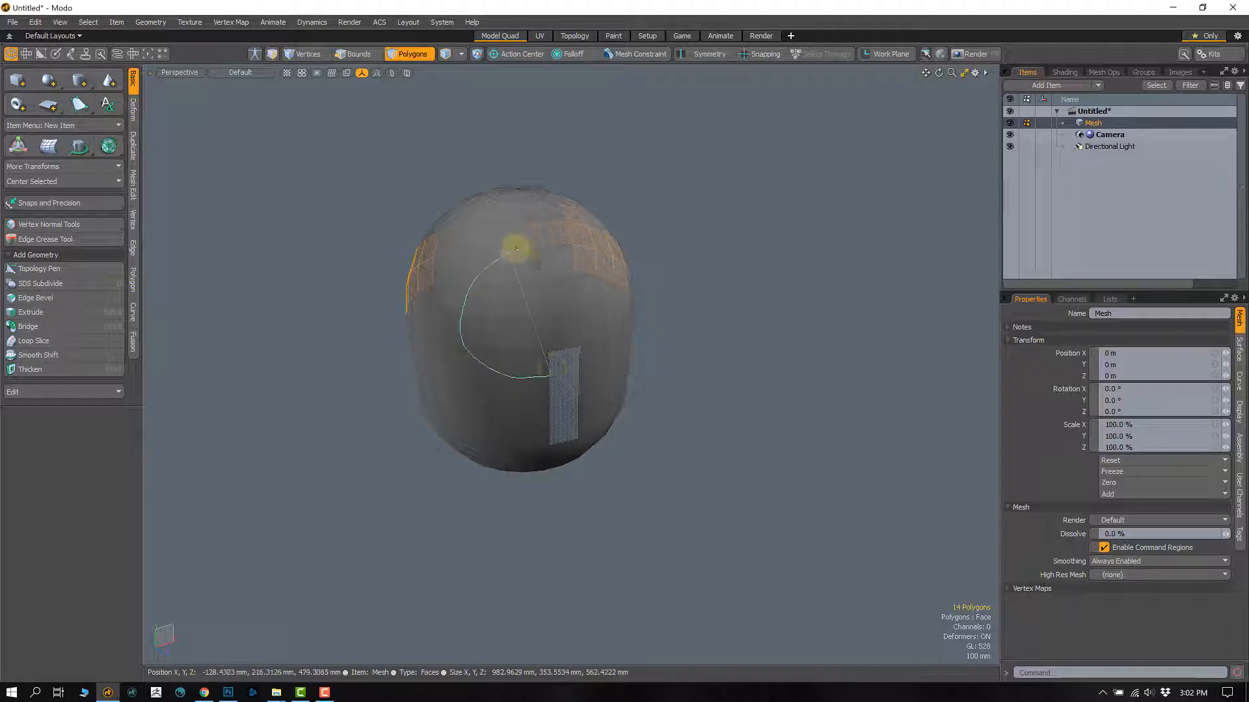
right_click_drag(572, 368, 589, 374, "shift")
mouse_move(589, 374)
left_mouse_down("alt")
mouse_move(384, 404)
mouse_move(438, 412)
mouse_move(559, 361)
left_mouse_up("alt")
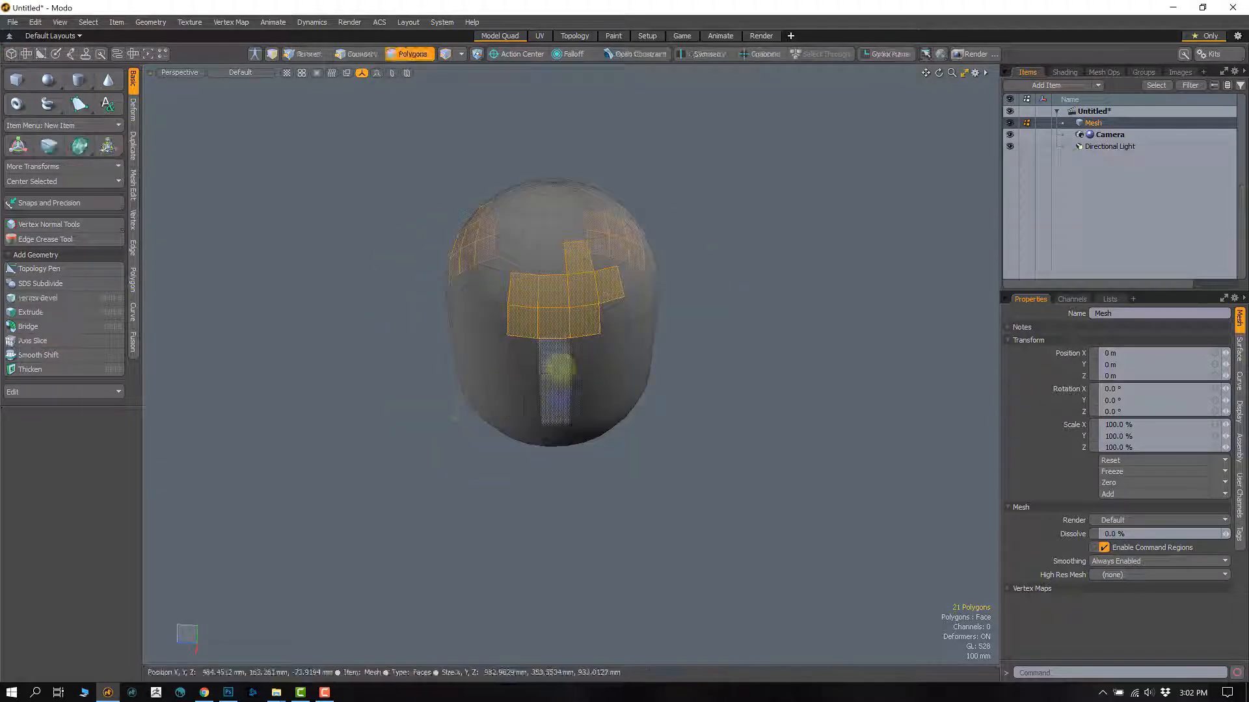
- Remove the front patch of polygons from the selection with a deselecting lasso, and clear the remaining selection
right_click_drag(563, 365, 511, 274, "shift")
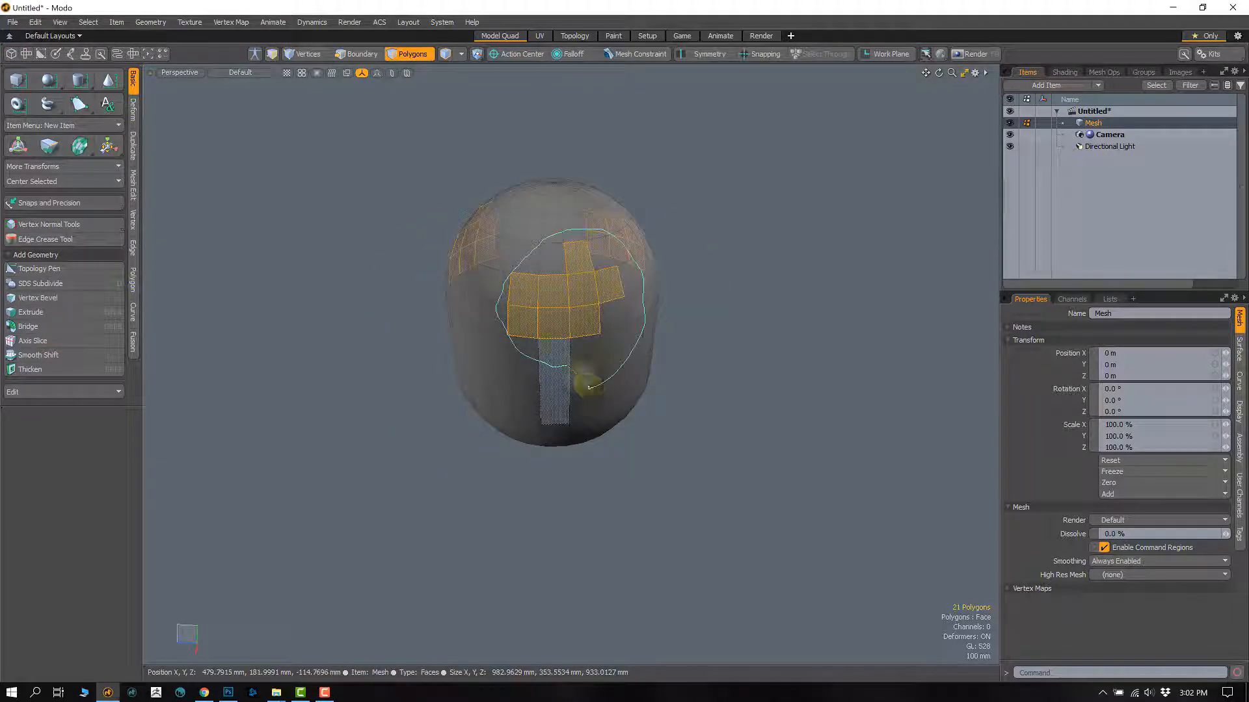
right_click_drag(589, 388, 574, 386, "ctrl")
left_click_drag(537, 321, 528, 322, "alt")
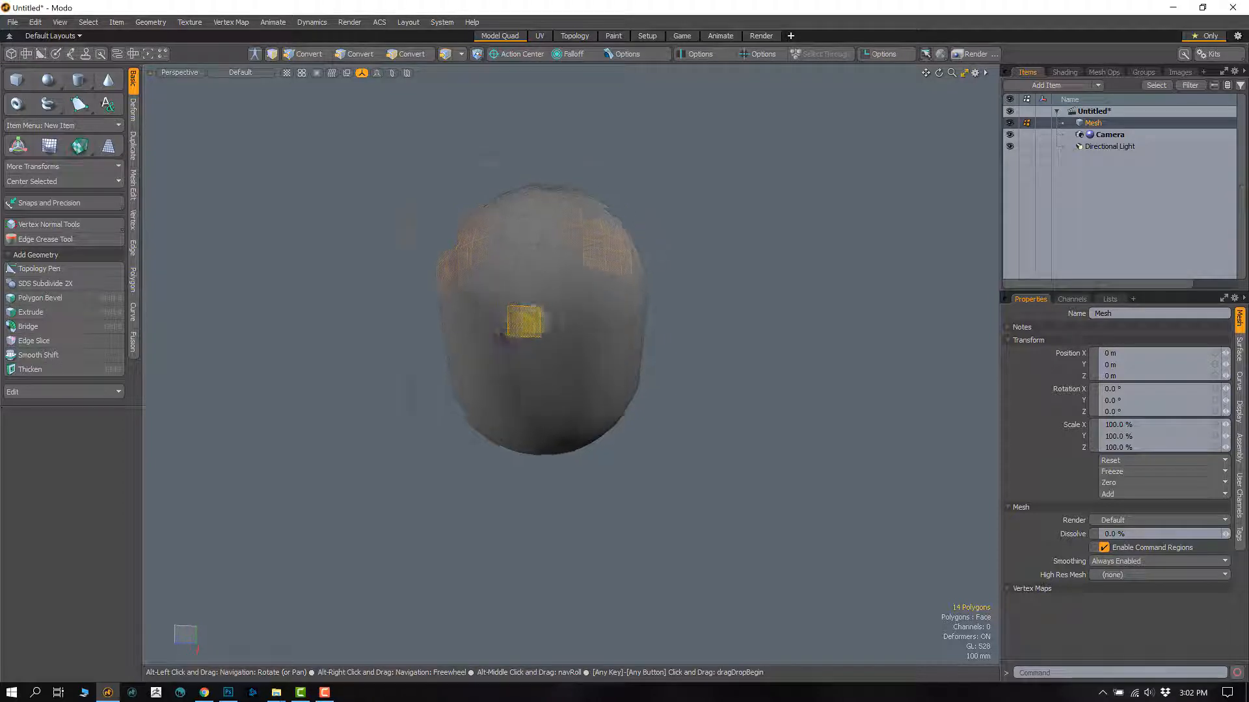
scroll(525, 321, "up", 2)
left_click(728, 256)
- Switch to vertex selection and lasso a few vertices on the capsule's front
scroll(507, 355, "up", 4)
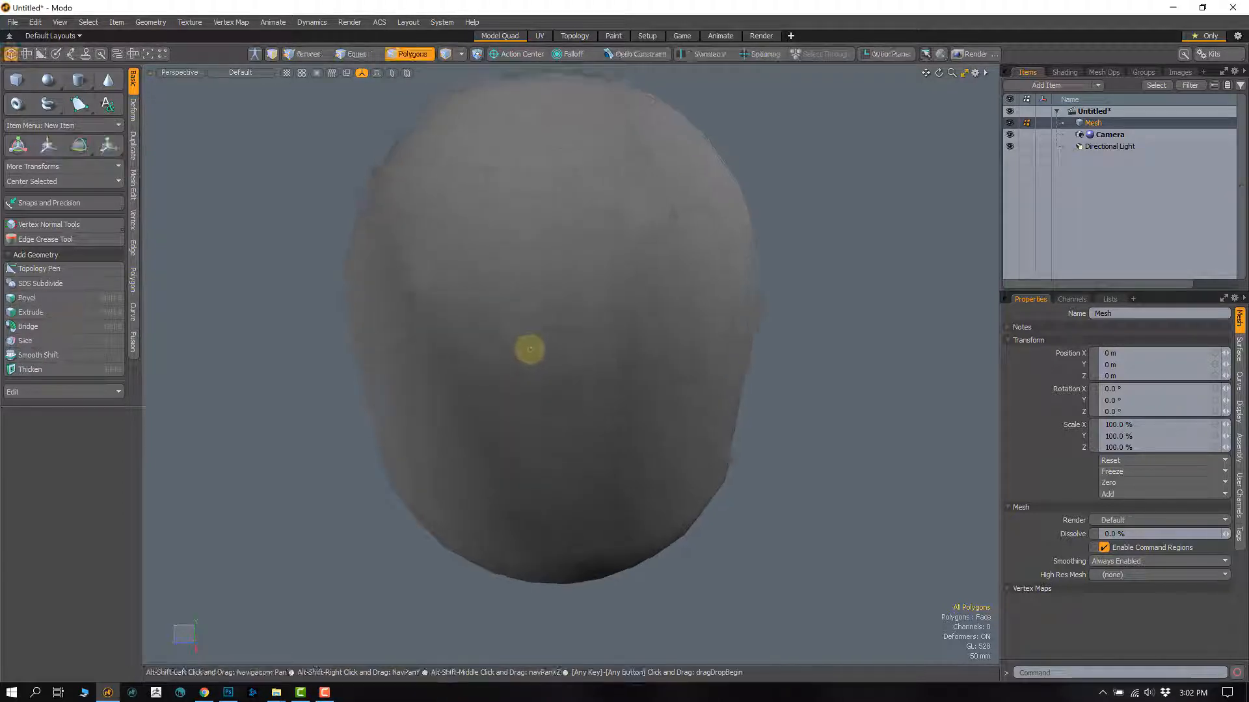
key("1")
mouse_move(523, 434)
right_mouse_down()
mouse_move(673, 352)
mouse_move(621, 374)
mouse_move(524, 451)
mouse_move(644, 359)
right_mouse_up()
- Switch to edge selection, select a single horizontal edge on the capsule's front, and draw a lasso around it
key("2")
left_click(604, 389)
left_click_drag(601, 366, 529, 399, "alt")
key("Escape")
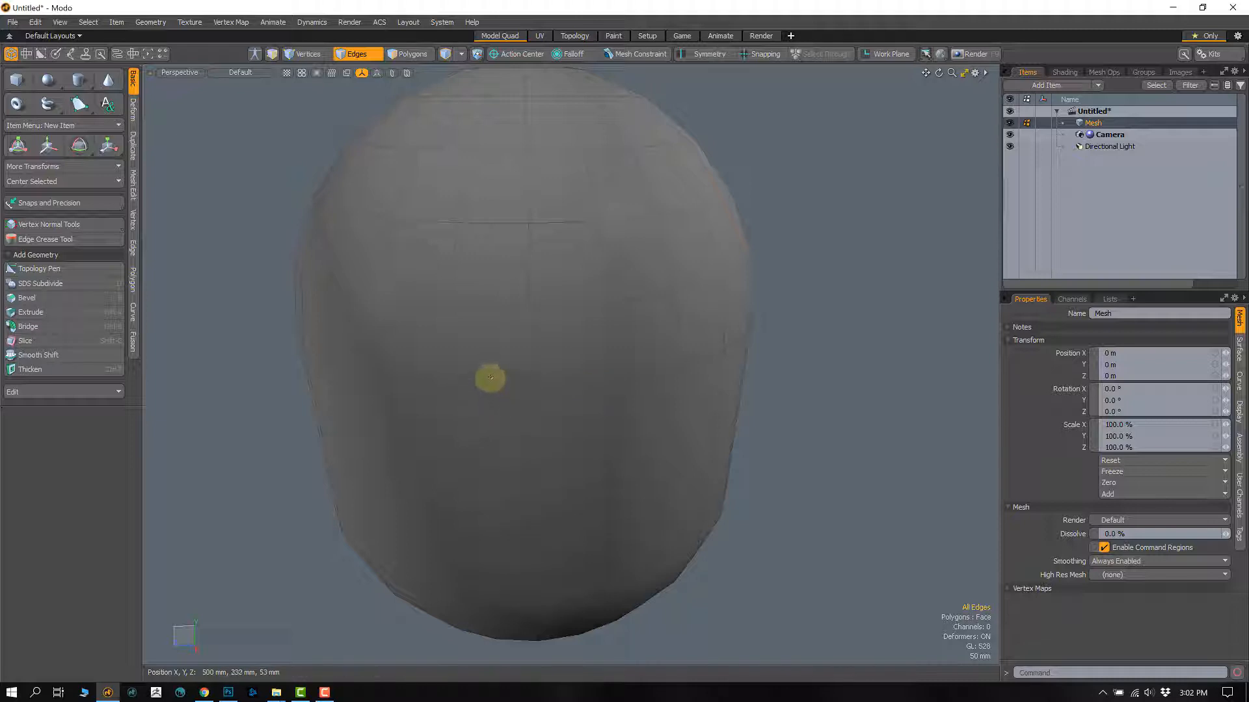
mouse_move(512, 373)
right_mouse_down()
mouse_move(468, 404)
mouse_move(637, 352)
right_mouse_up()
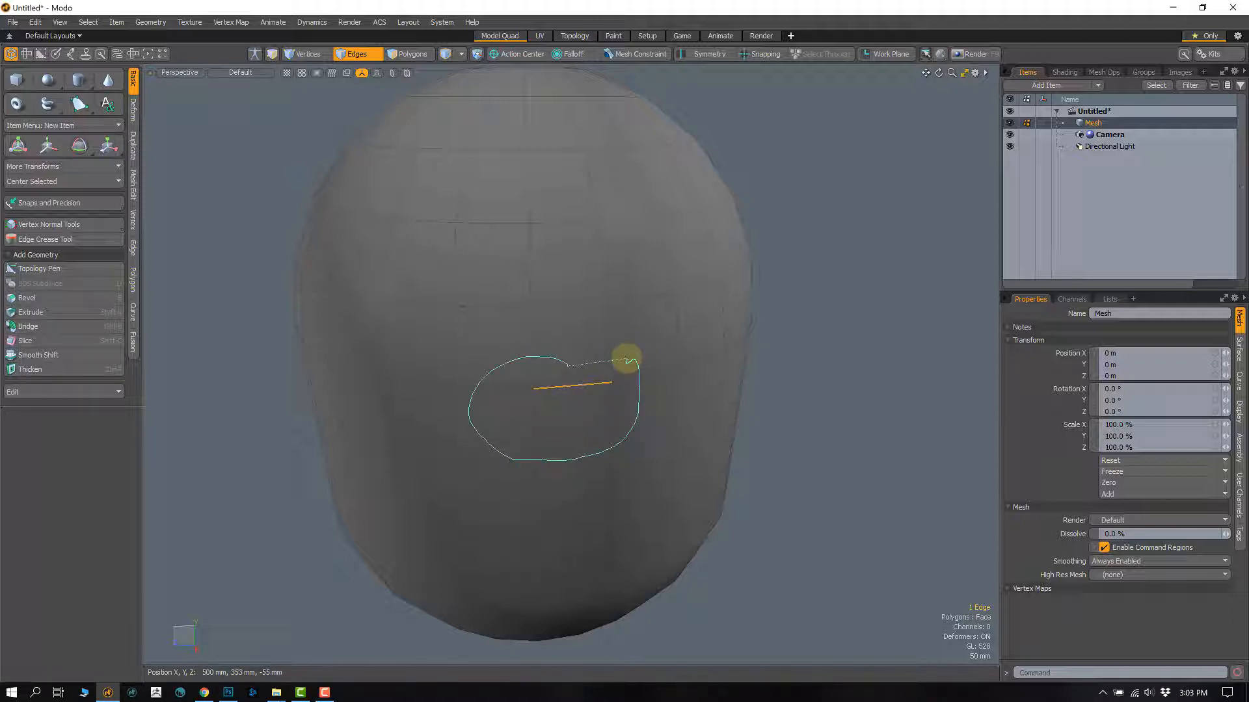
right_click_drag(628, 360, 626, 362)
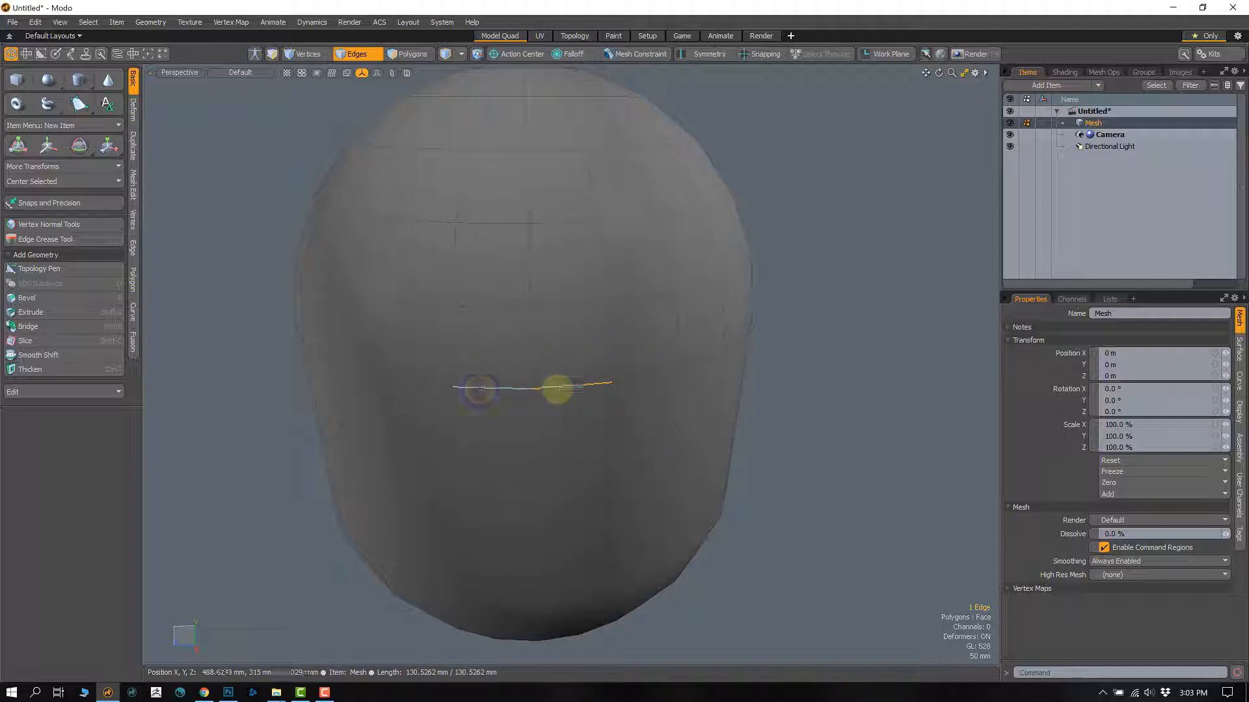
- Practise lassoing edges on the capsule's front, ending with a single horizontal edge selected
left_click(544, 389)
mouse_move(435, 417)
right_mouse_down()
mouse_move(594, 424)
mouse_move(641, 351)
mouse_move(631, 348)
right_mouse_up()
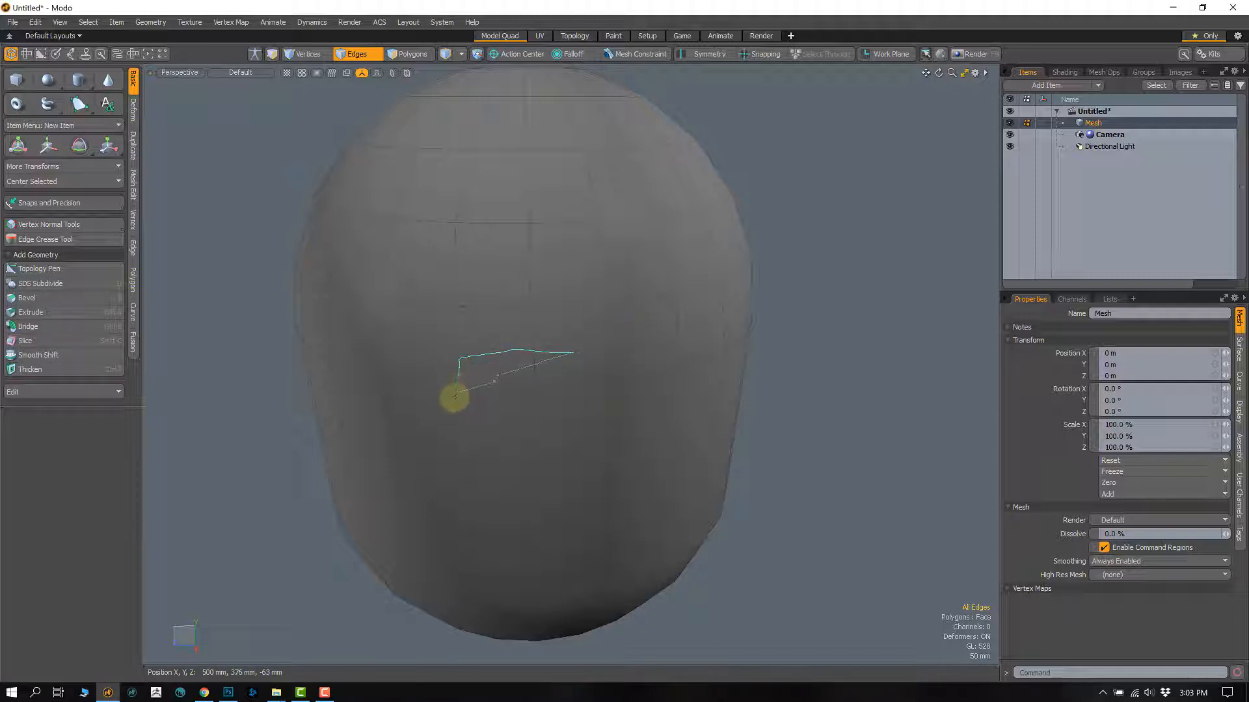
right_click_drag(619, 359, 608, 362)
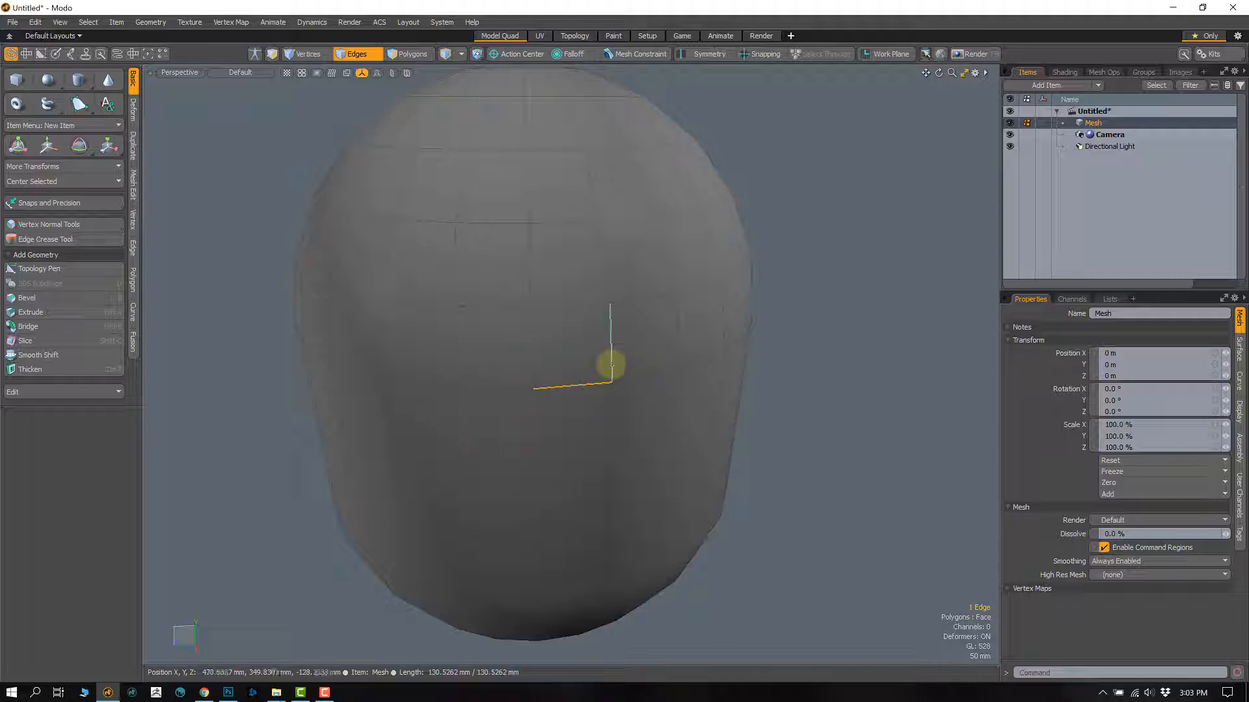
left_click(578, 388)
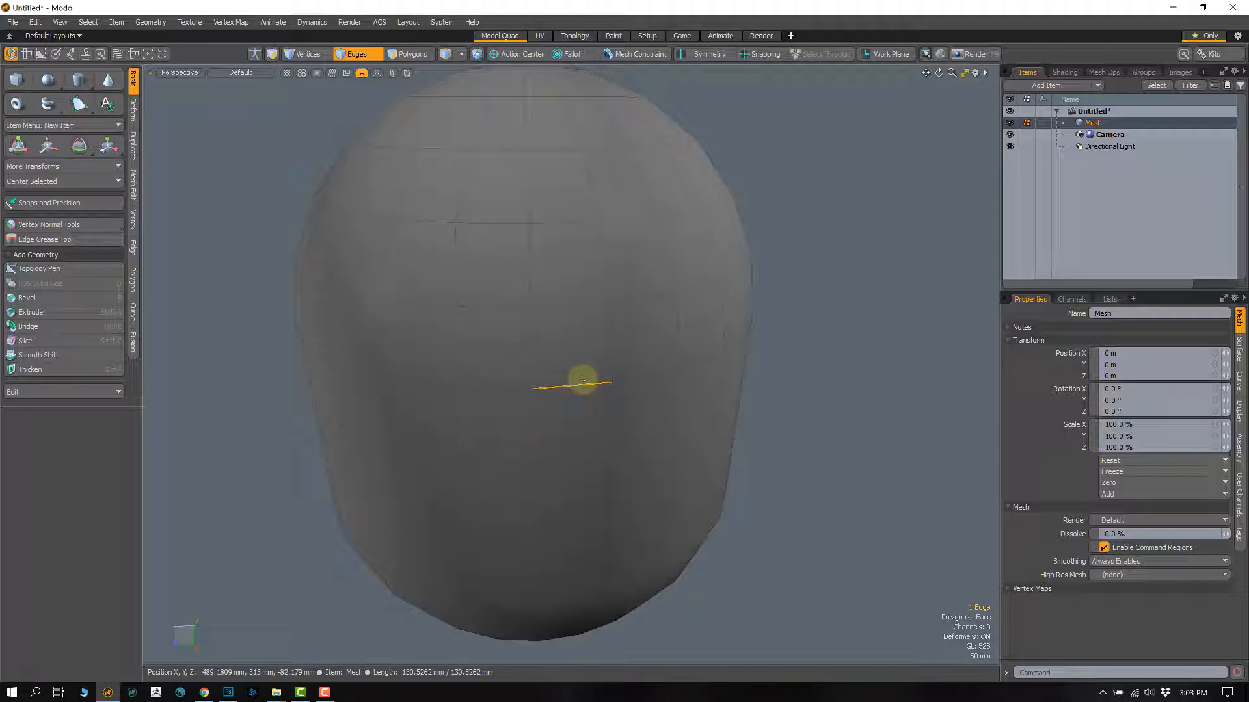
- Switch to polygon selection and lasso two vertically adjacent polygons on the capsule's front, also trying a wide lasso reaching beyond the capsule
key("3")
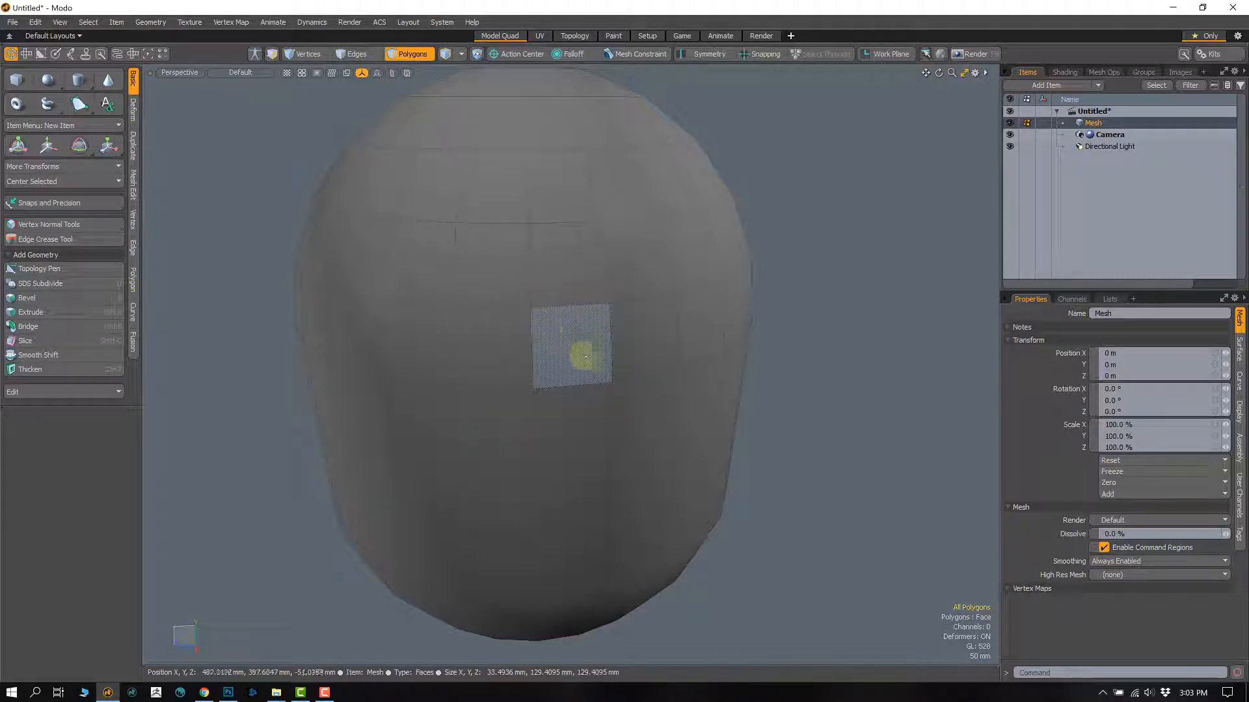
mouse_move(565, 350)
right_mouse_down()
mouse_move(475, 295)
mouse_move(579, 402)
mouse_move(567, 394)
right_mouse_up()
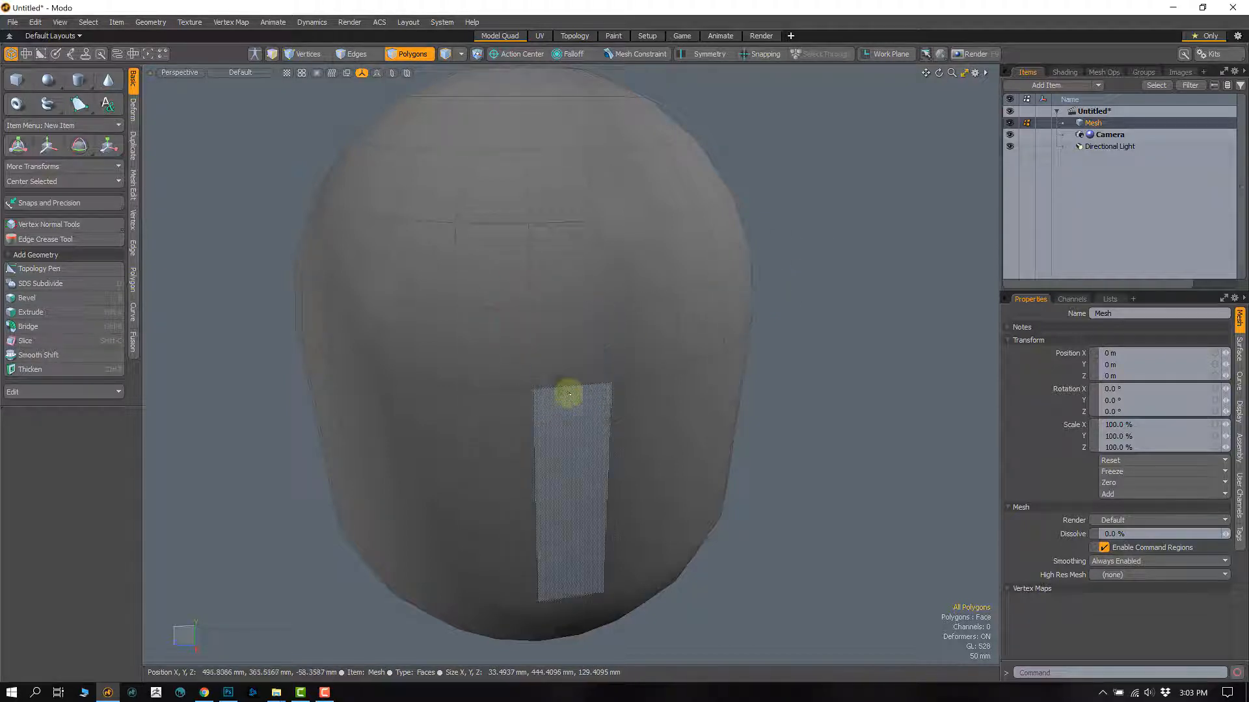
mouse_move(405, 268)
right_mouse_down()
mouse_move(563, 428)
mouse_move(496, 196)
mouse_move(427, 415)
right_mouse_up()
right_click_drag(550, 446, 553, 429)
mouse_move(561, 355)
right_mouse_down()
mouse_move(485, 184)
mouse_move(449, 474)
mouse_move(973, 485)
right_mouse_up()
right_click_drag(902, 214, 698, 445)
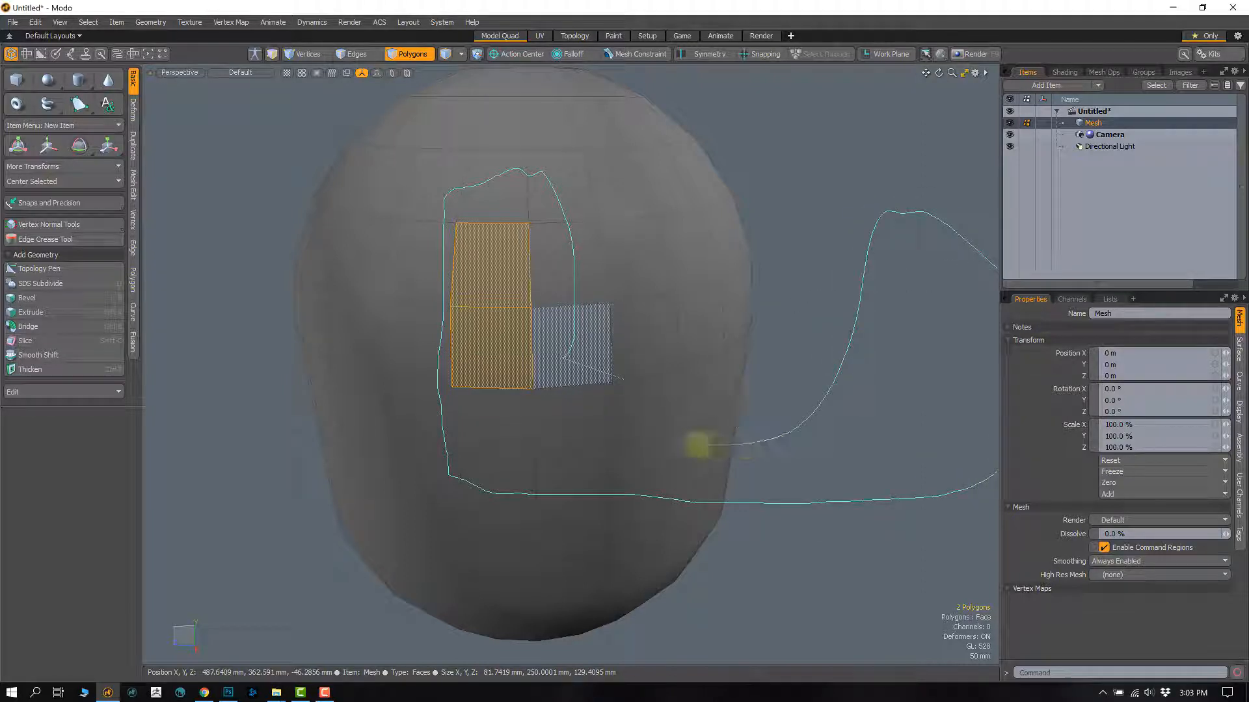
right_click_drag(569, 441, 568, 437)
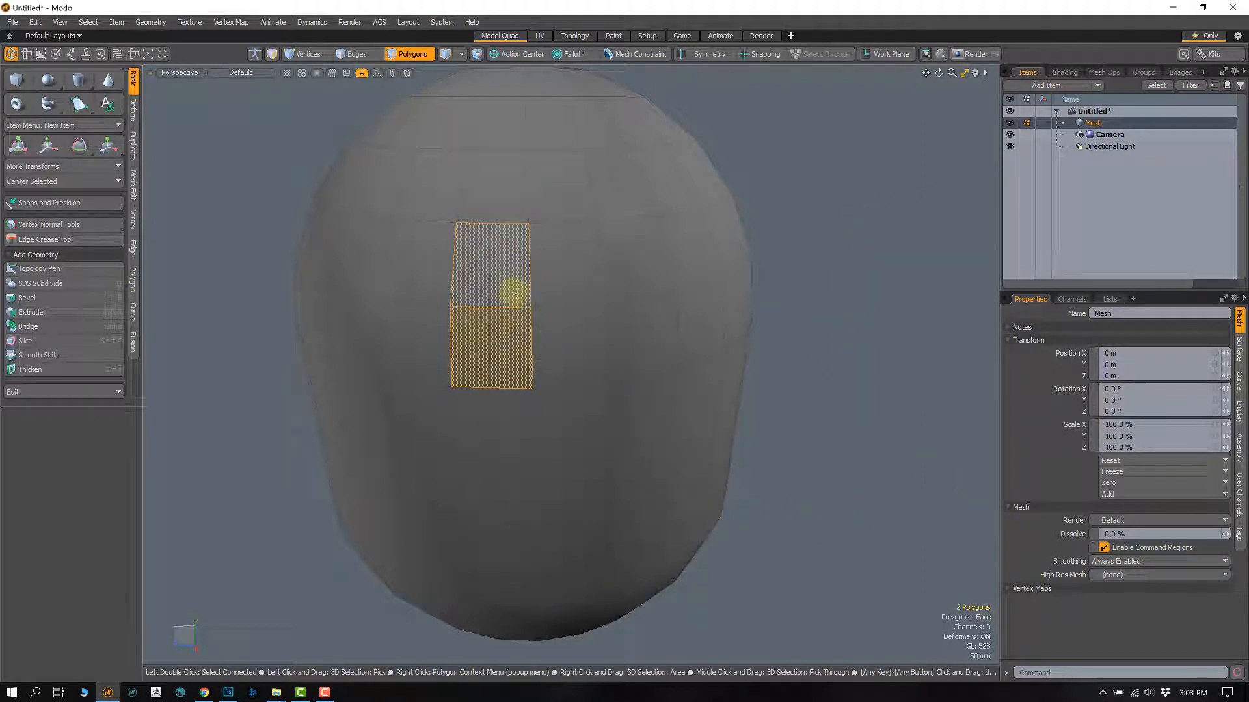
- Clear the polygon selection and reframe the whole capsule from a slightly different angle
left_click(845, 335)
left_click_drag(608, 468, 689, 436, "ctrl+alt")
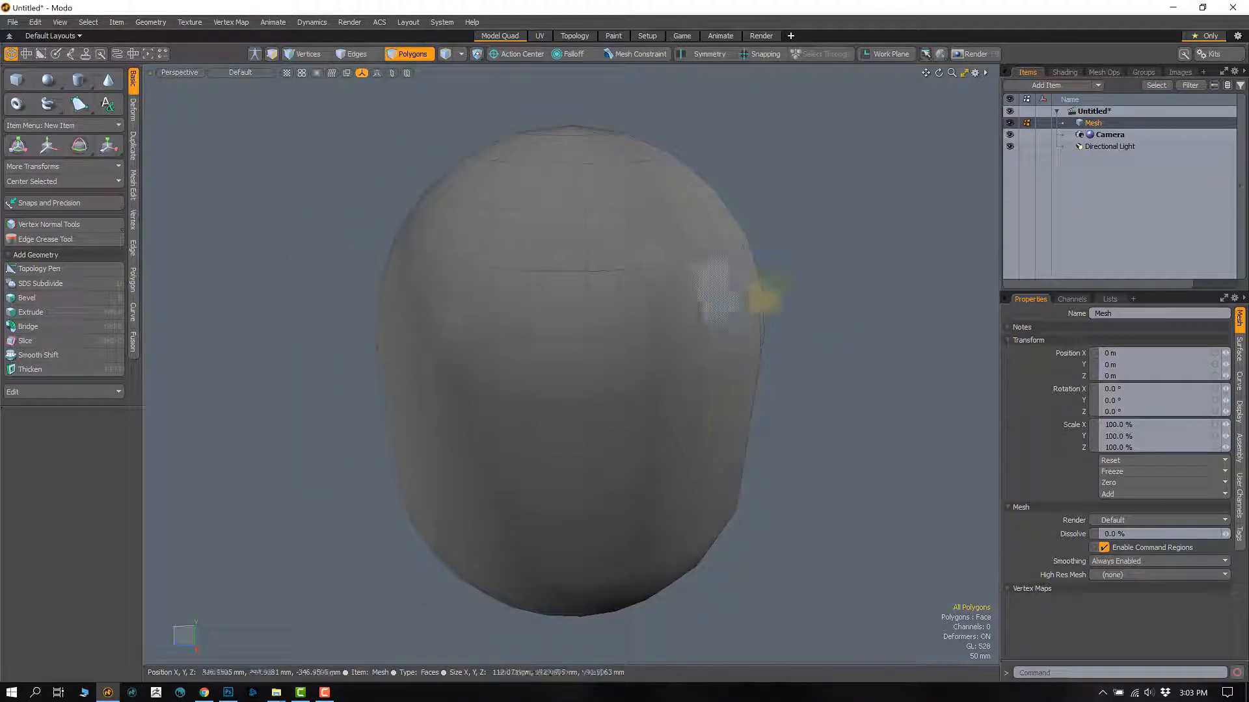
mouse_move(672, 391)
left_mouse_down("alt+shift")
mouse_move(657, 410)
mouse_move(661, 385)
left_mouse_up("alt+shift")
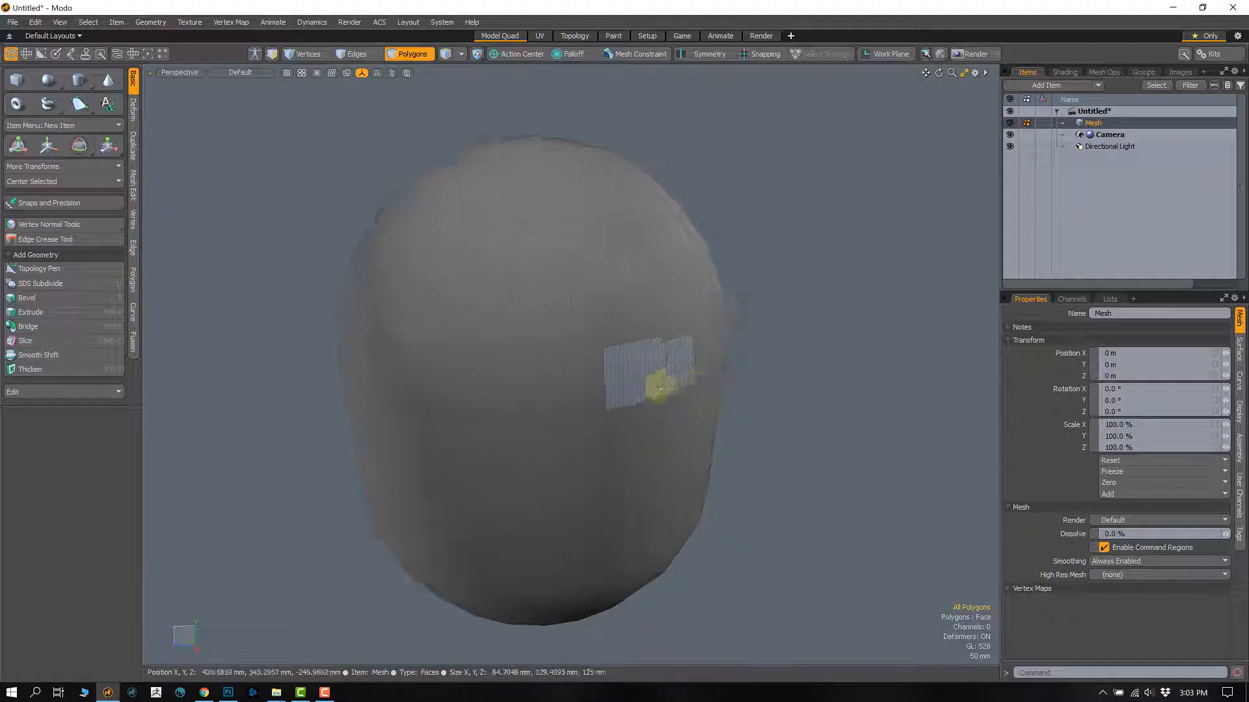